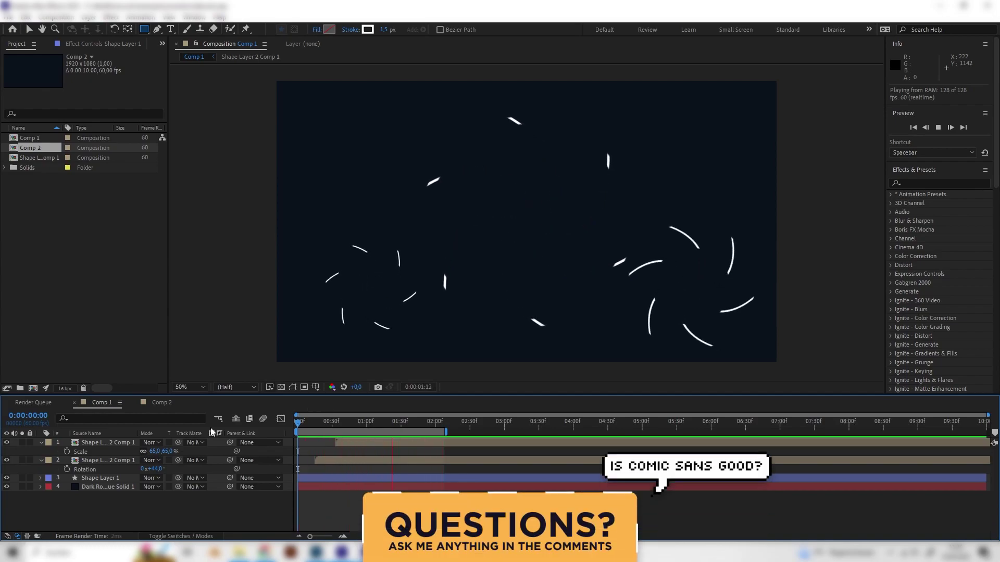
- In Comp 2, add an empty Shape Layer 1 above the dark solid and turn on the proportional grid
{"action": "left_click", "coordinate": [160, 403]}
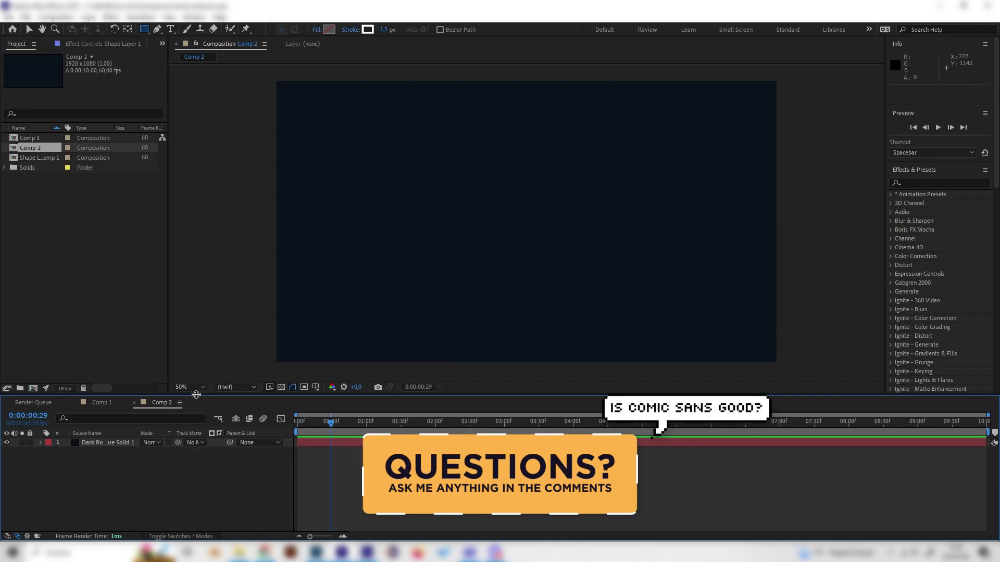
{"action": "right_click", "coordinate": [161, 457]}
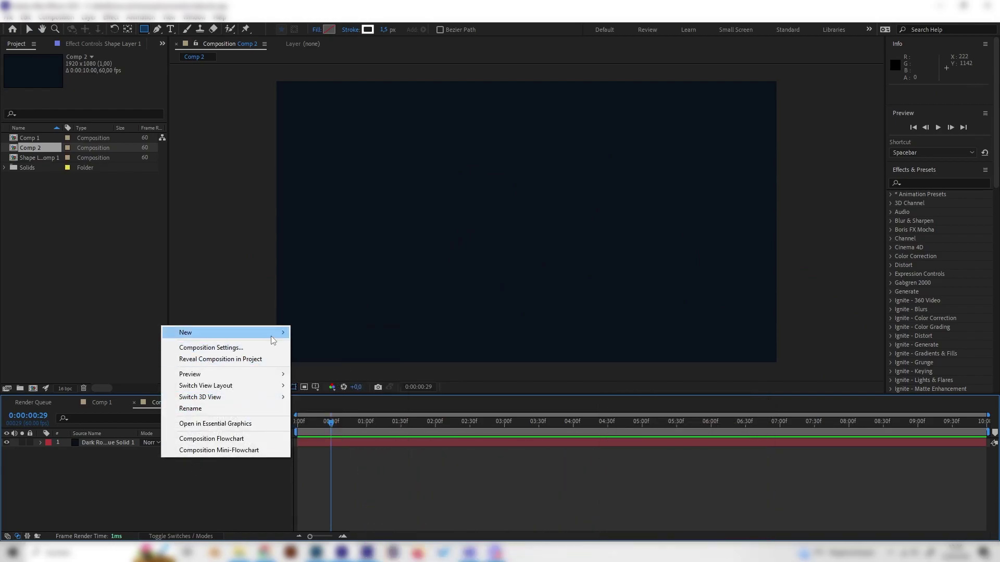
{"action": "mouse_move", "coordinate": [271, 333]}
{"action": "left_click", "coordinate": [345, 400]}
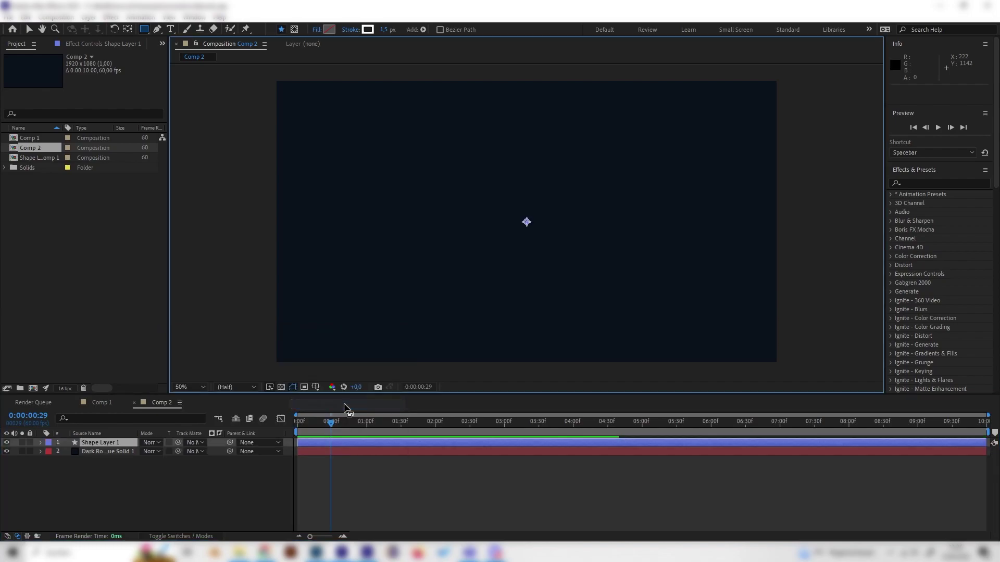
{"action": "left_click", "coordinate": [316, 387]}
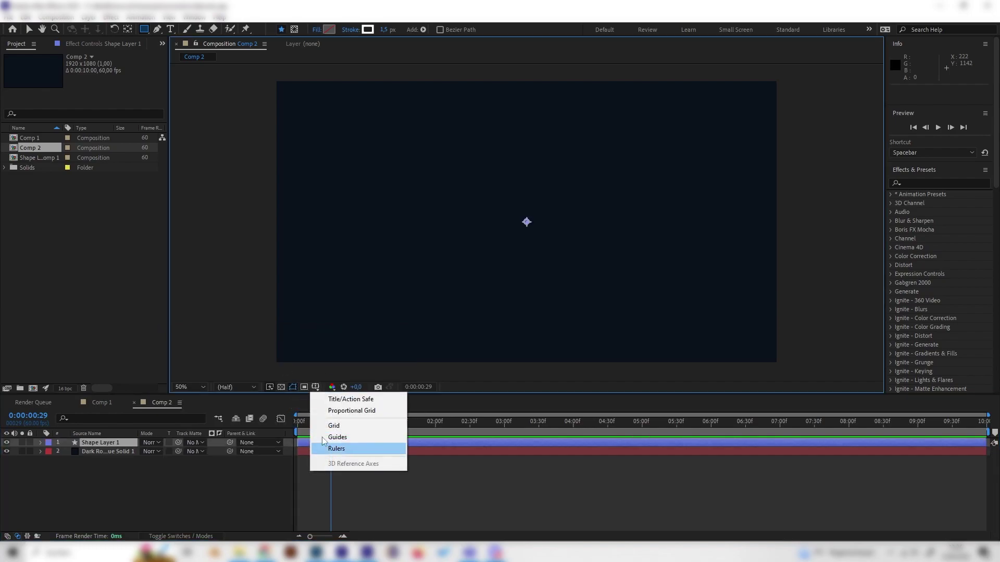
{"action": "left_click", "coordinate": [349, 411]}
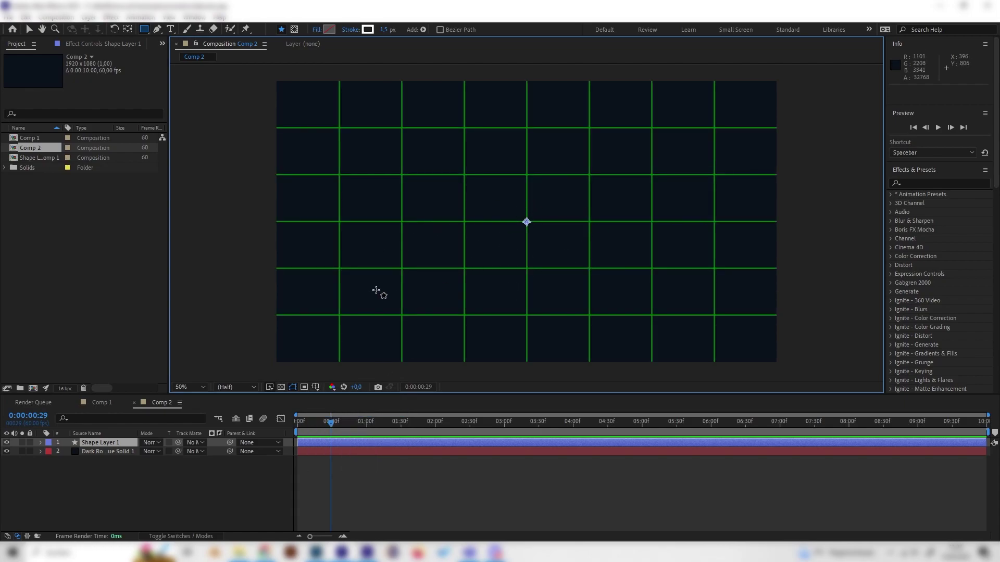
- Draw a straight horizontal path with the Pen tool from the comp centre out to the right
{"action": "left_click", "coordinate": [155, 30]}
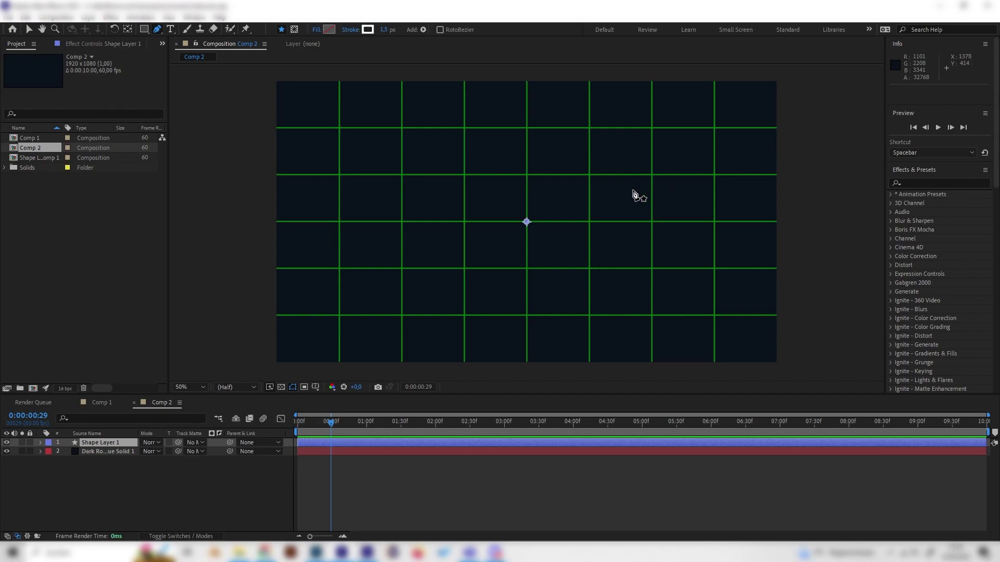
{"action": "left_click", "coordinate": [561, 222]}
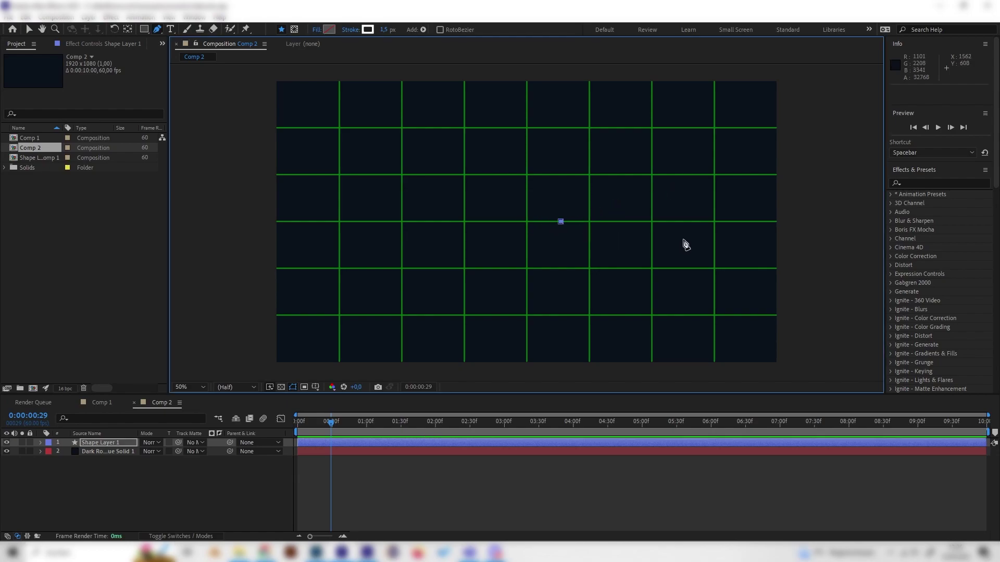
{"action": "left_click", "coordinate": [714, 222]}
- Turn off the proportional grid and deselect the shape layer
{"action": "left_click", "coordinate": [318, 387]}
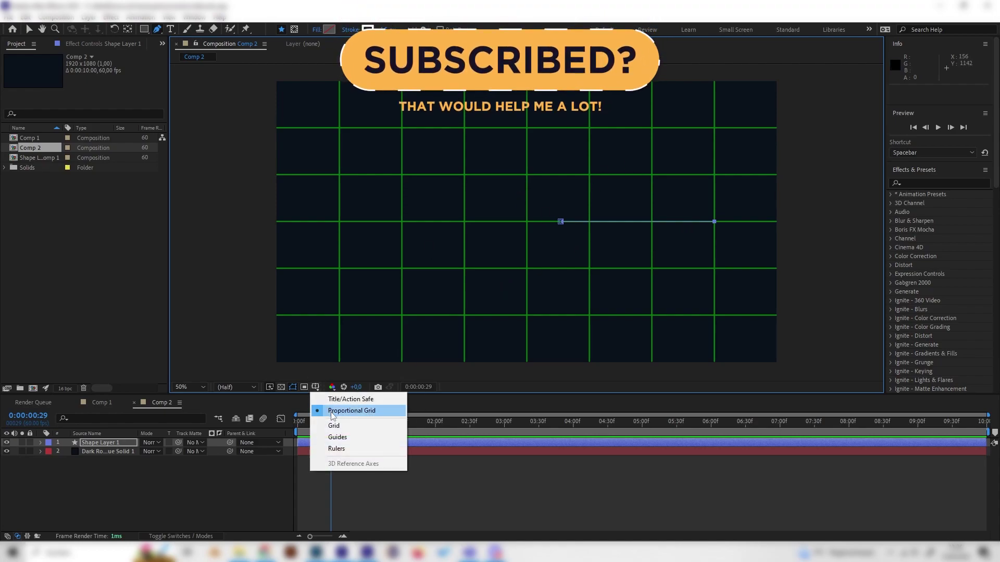
{"action": "left_click", "coordinate": [331, 410]}
{"action": "left_click", "coordinate": [239, 481]}
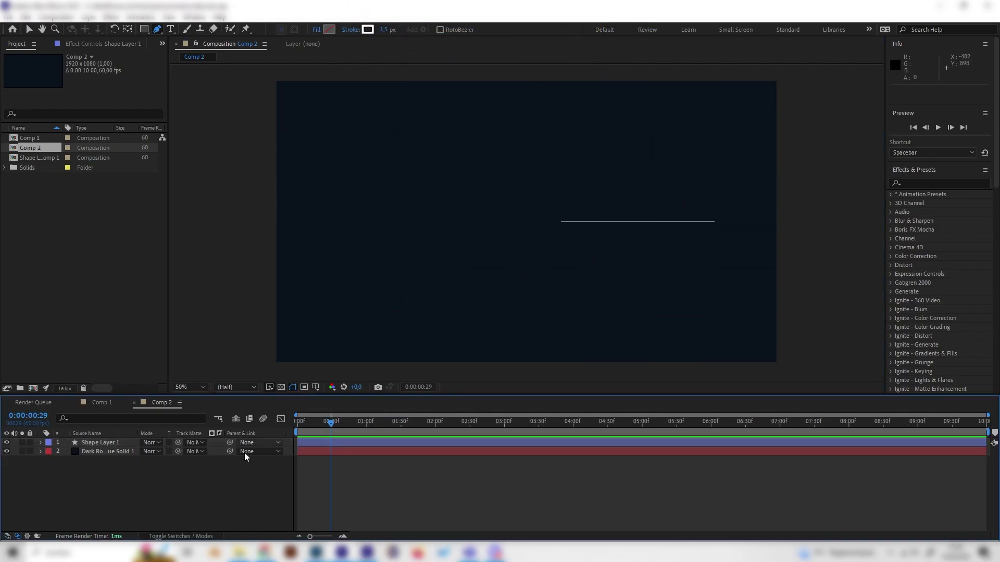
- Expand Shape Layer 1 down to Contents > Shape 1 > Stroke 1
{"action": "left_click", "coordinate": [40, 441]}
{"action": "left_click", "coordinate": [98, 440]}
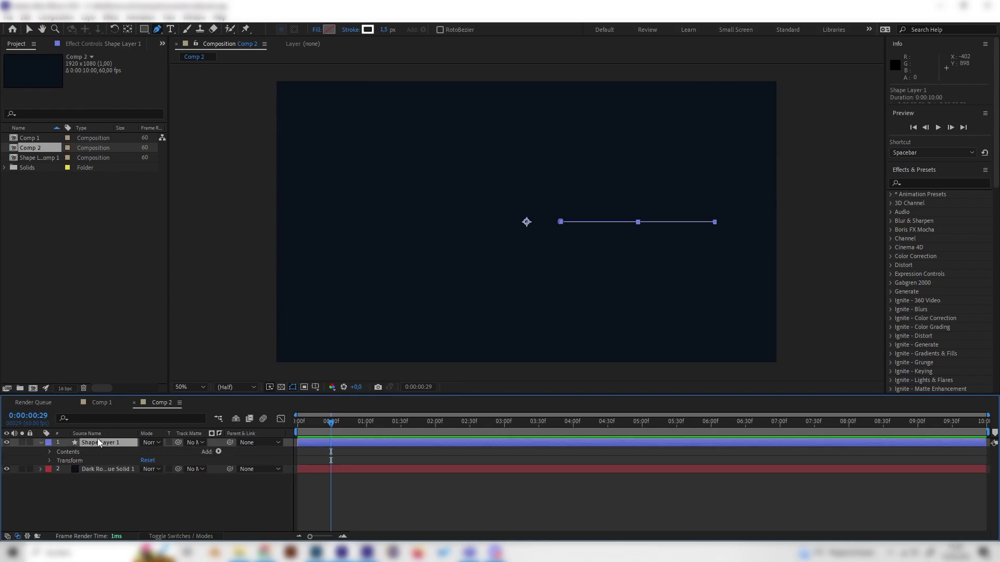
{"action": "left_click", "coordinate": [50, 452]}
{"action": "left_click", "coordinate": [57, 461]}
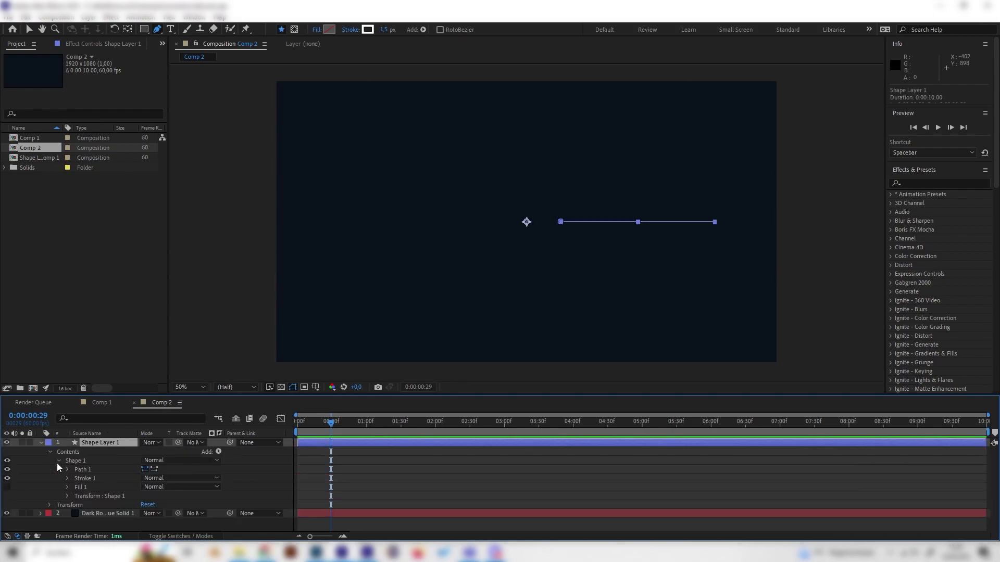
{"action": "left_click", "coordinate": [67, 478]}
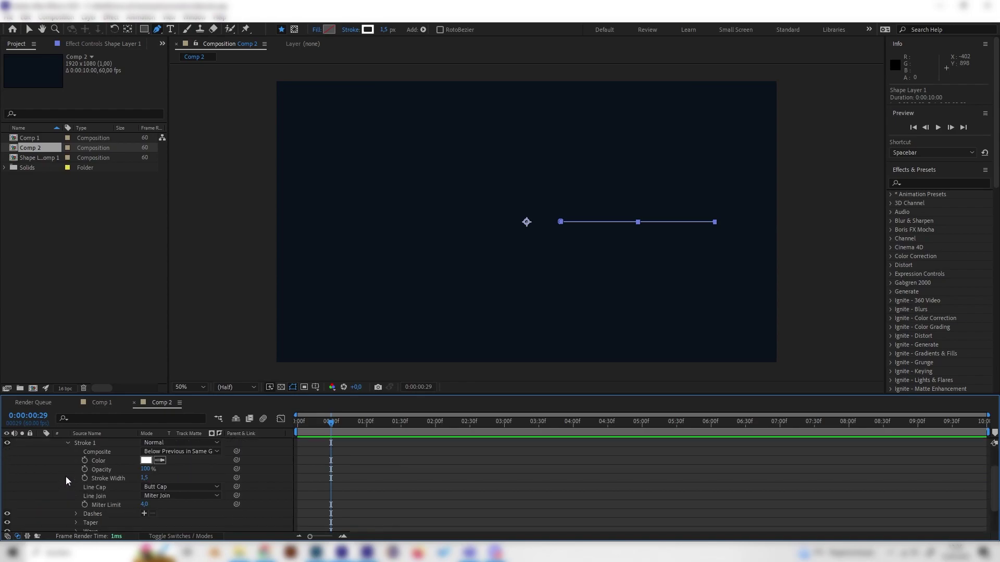
- Set the Stroke Width to 15, then reduce it to 11
{"action": "left_click", "coordinate": [147, 478]}
{"action": "type", "text": "15"}
{"action": "key", "text": "Return"}
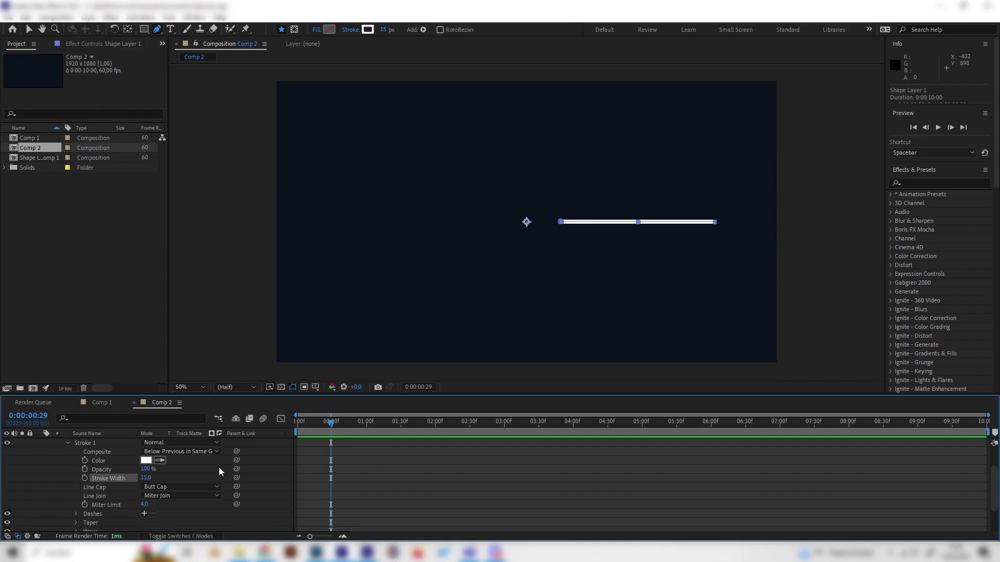
{"action": "left_click", "coordinate": [147, 478]}
{"action": "type", "text": "11"}
{"action": "key", "text": "Return"}
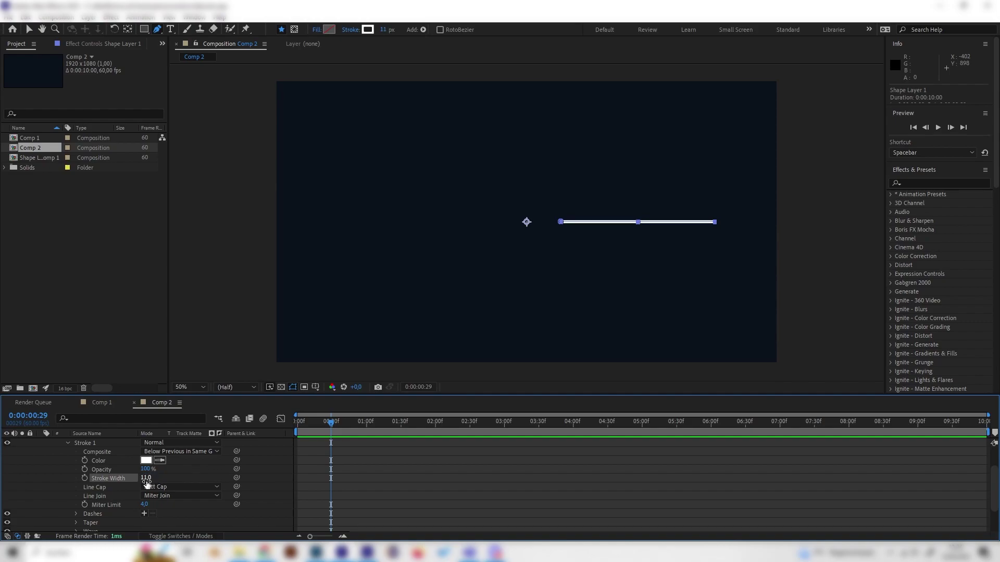
{"action": "left_click", "coordinate": [255, 473]}
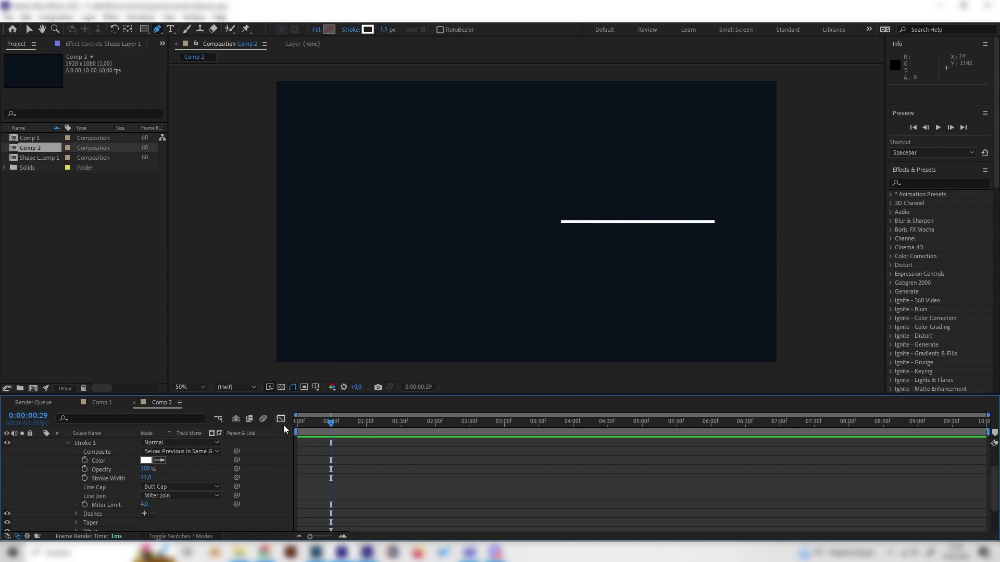
- Add a Trim Paths operator to the shape and expand its Start, End and Offset settings
{"action": "left_click", "coordinate": [303, 426]}
{"action": "left_click_drag", "start_coordinate": [302, 426], "coordinate": [297, 426]}
{"action": "scroll", "coordinate": [216, 469], "scroll_direction": "up", "scroll_amount": 3}
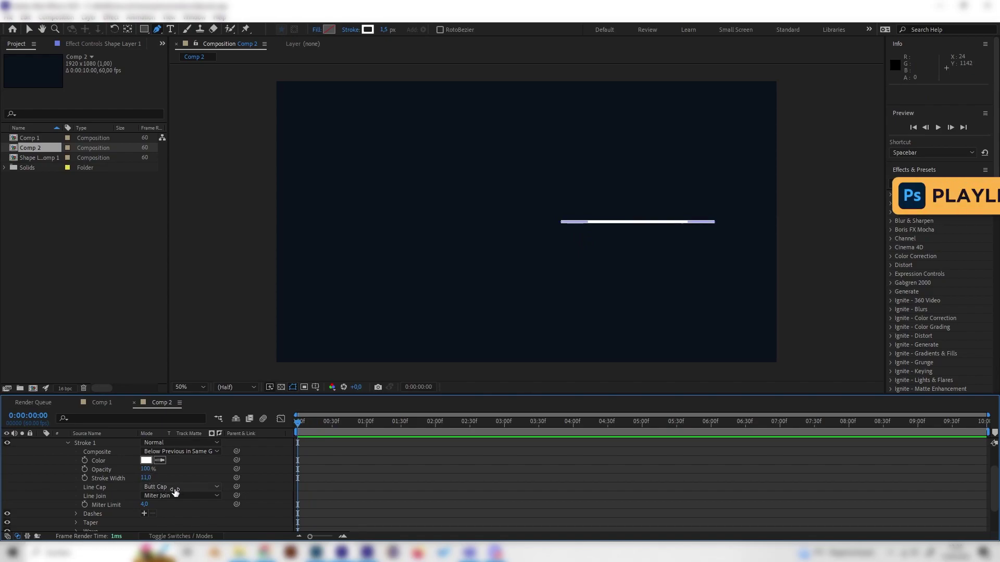
{"action": "left_click", "coordinate": [218, 452]}
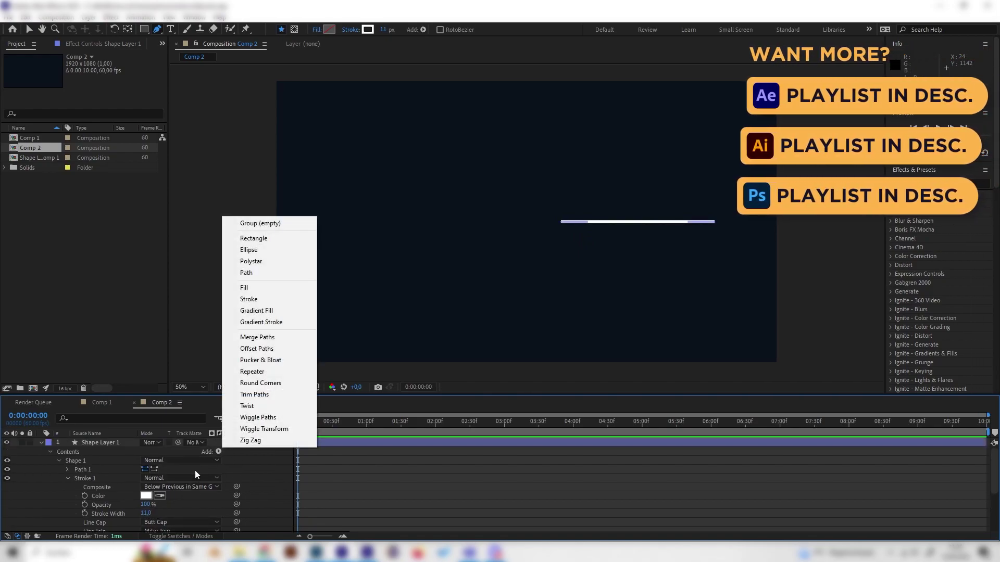
{"action": "left_click", "coordinate": [258, 396]}
{"action": "left_click", "coordinate": [56, 528]}
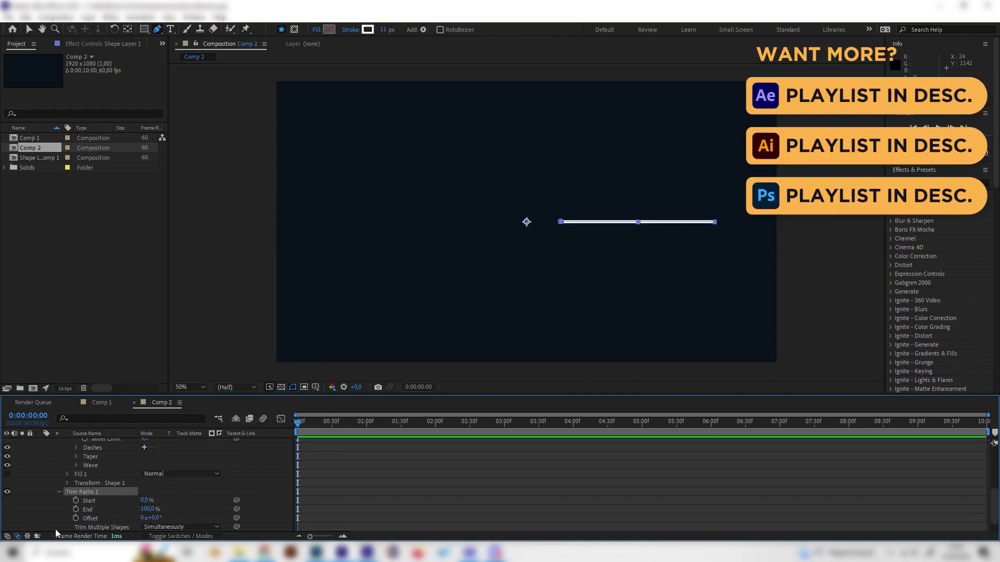
- Keyframe Trim Paths End from 0% at the start to full length near 1:30, then preview
{"action": "left_click_drag", "start_coordinate": [299, 420], "coordinate": [289, 451]}
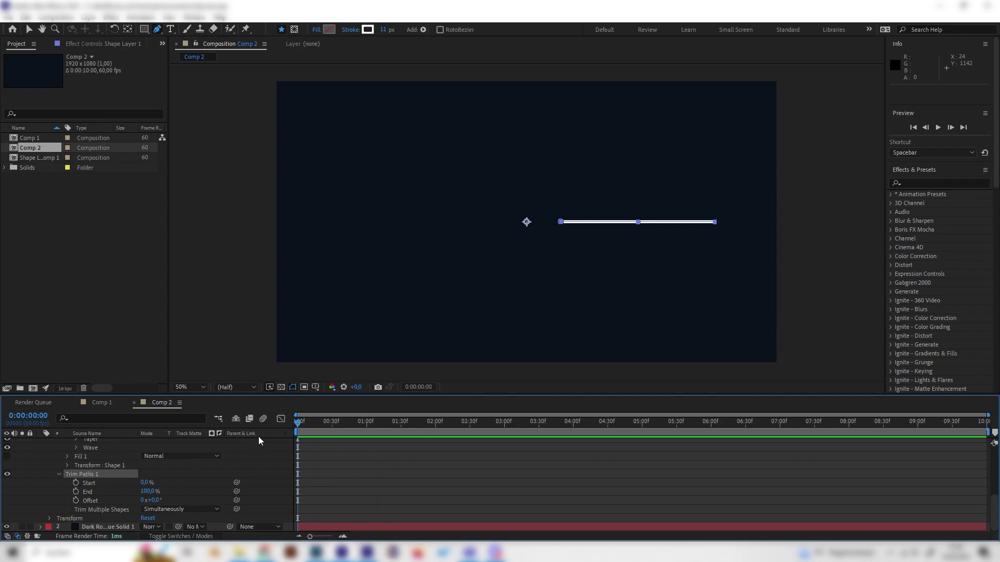
{"action": "left_click", "coordinate": [147, 492]}
{"action": "type", "text": "00"}
{"action": "key", "text": "Return"}
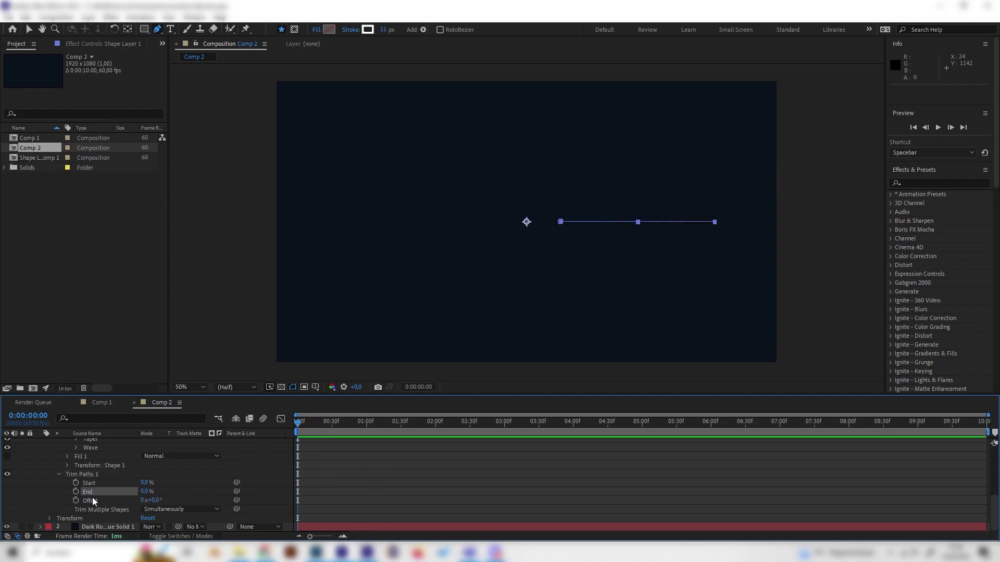
{"action": "left_click", "coordinate": [76, 492]}
{"action": "left_click", "coordinate": [401, 421]}
{"action": "left_click_drag", "start_coordinate": [146, 492], "coordinate": [149, 489]}
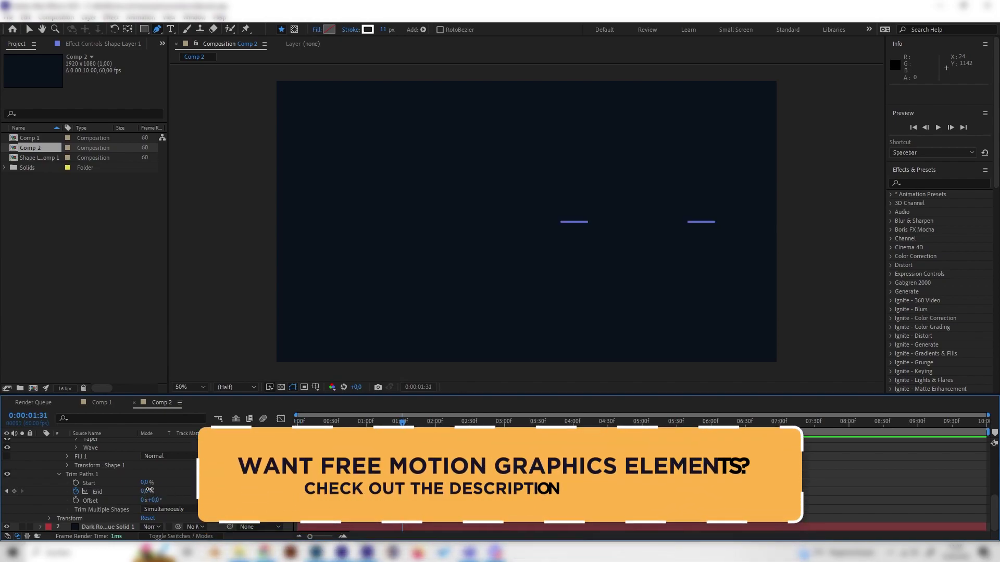
{"action": "key", "text": "space"}
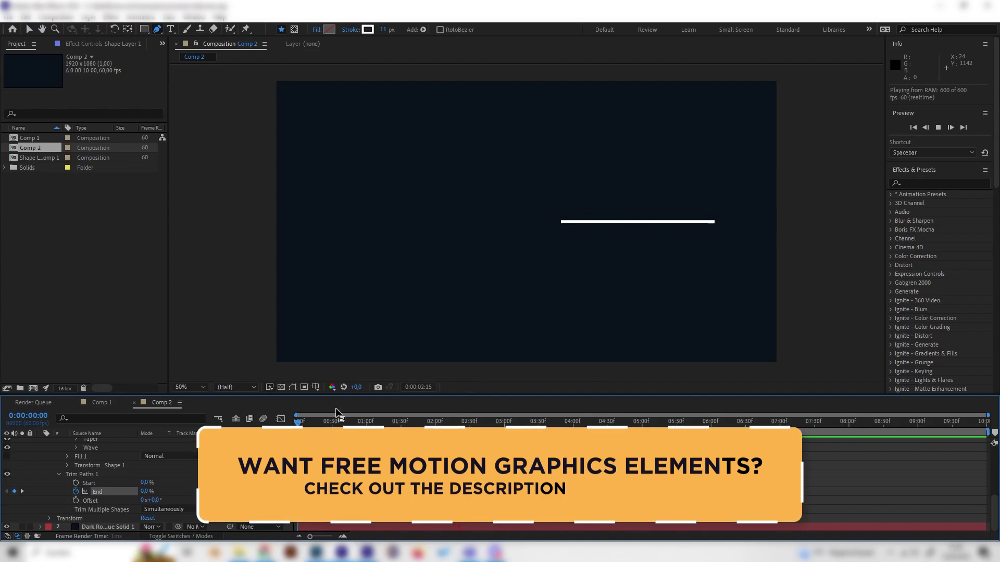
{"action": "key", "text": "space"}
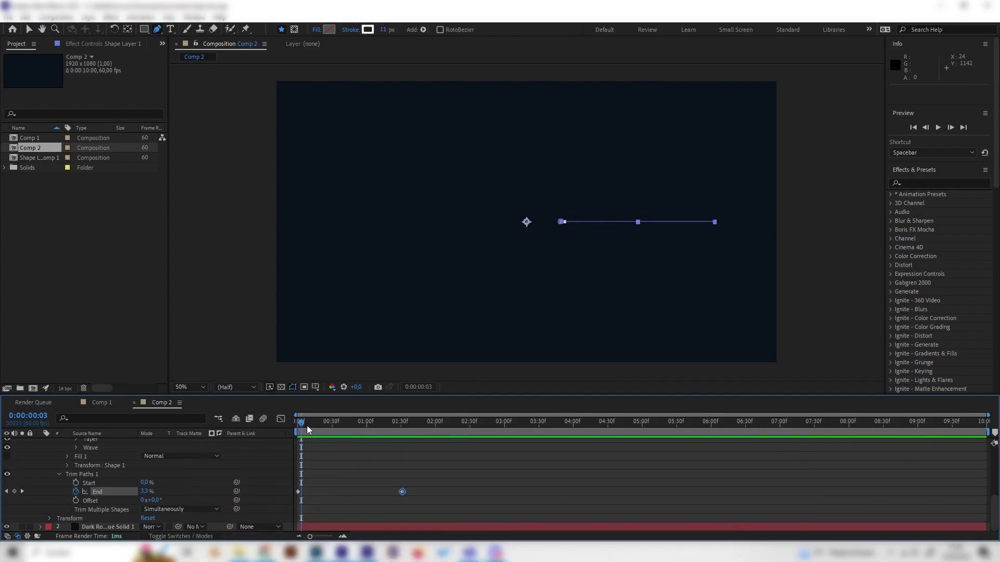
- In the Graph Editor, give both End keyframes an S-shaped ease
{"action": "left_click_drag", "start_coordinate": [308, 426], "coordinate": [326, 424]}
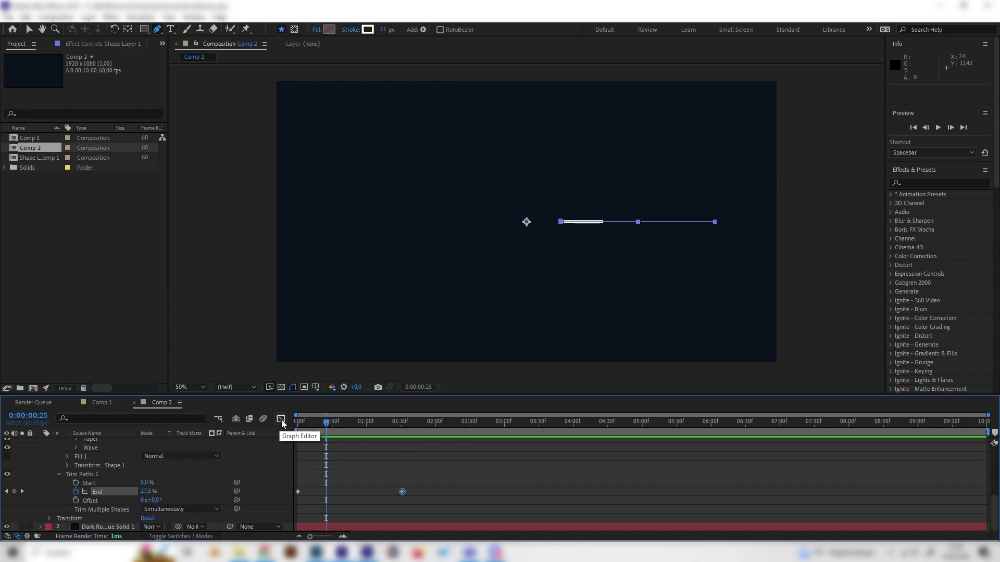
{"action": "left_click", "coordinate": [280, 420]}
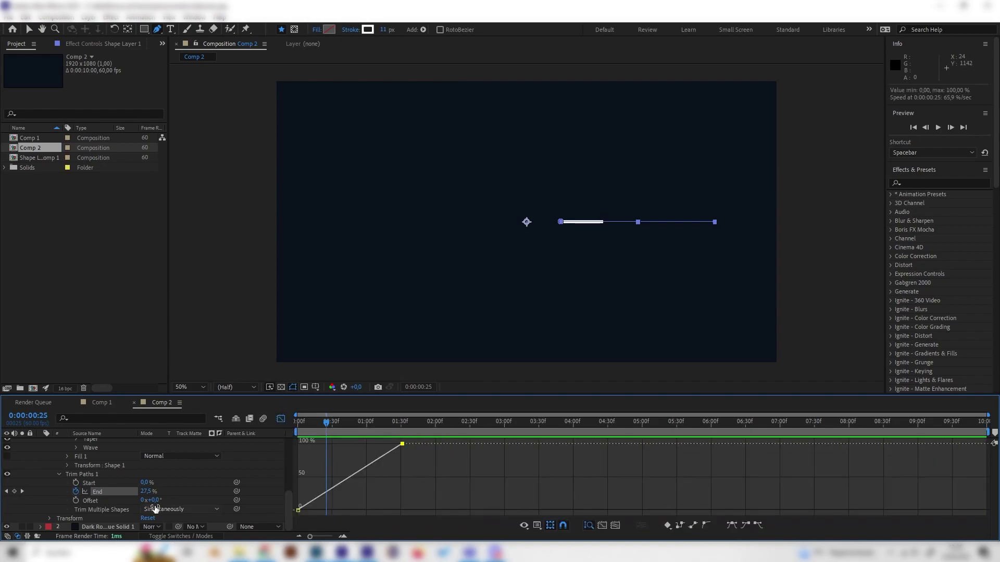
{"action": "left_click", "coordinate": [118, 492]}
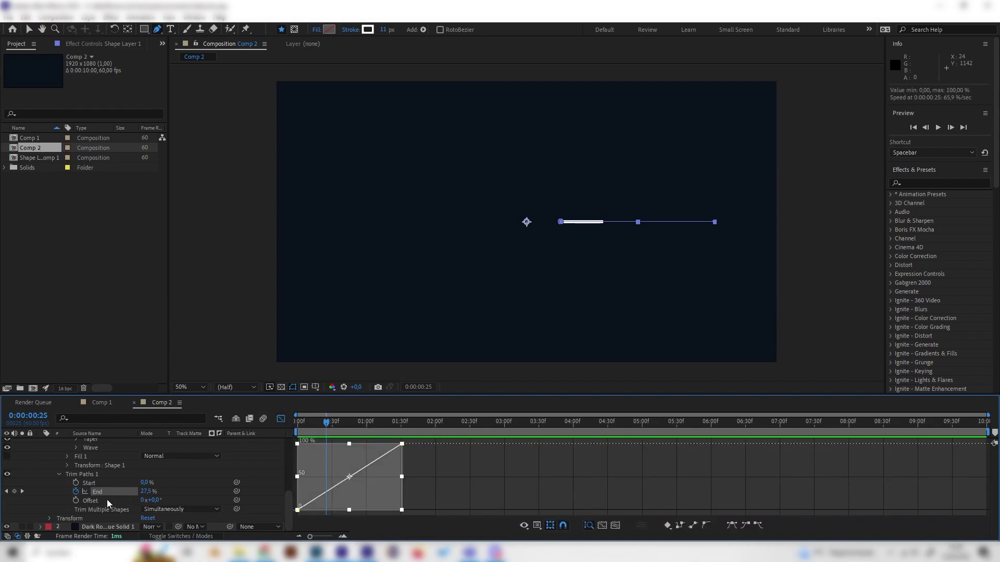
{"action": "left_click", "coordinate": [730, 530]}
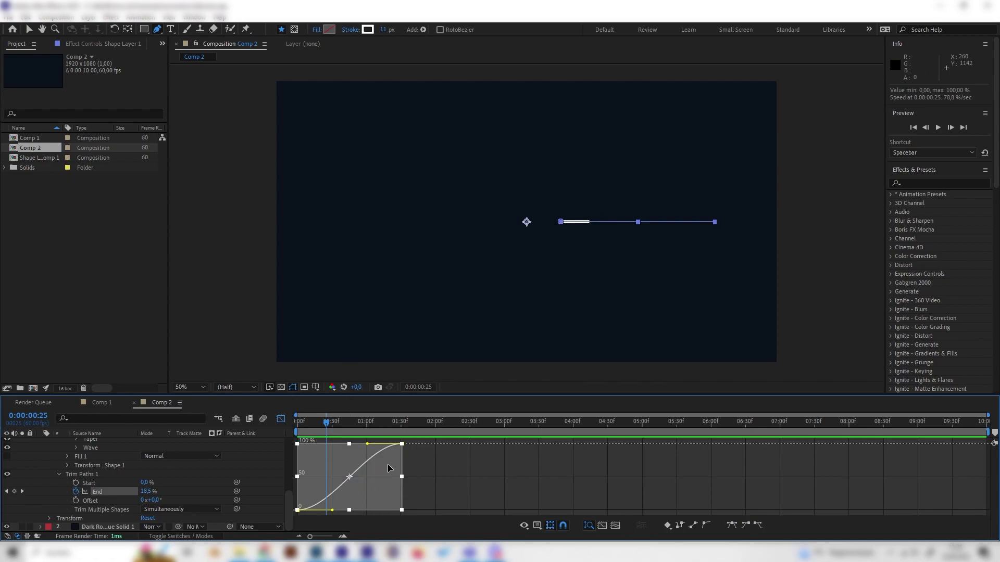
- Reshape the End curve so it shoots up early and eases to a stop, then preview
{"action": "key", "text": "v"}
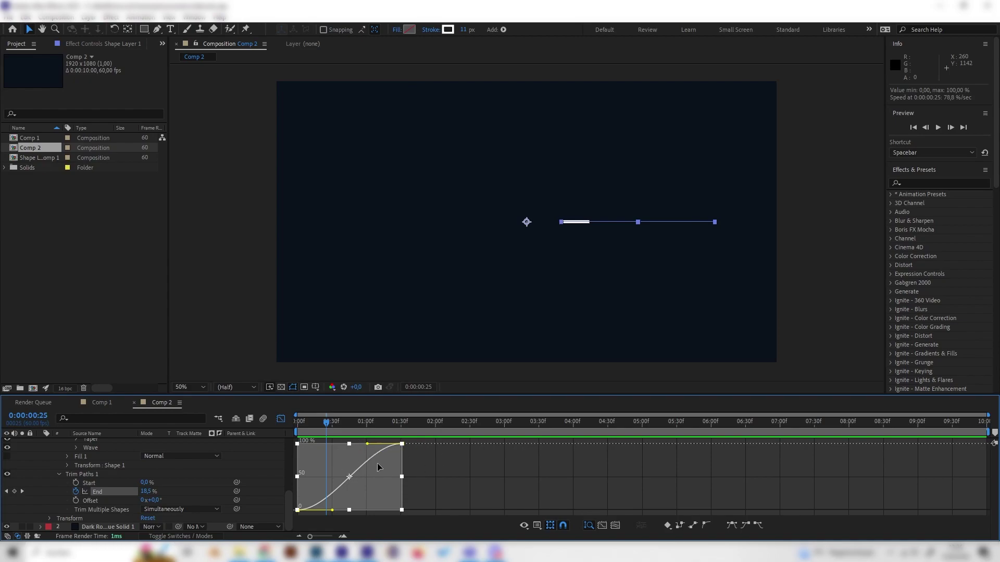
{"action": "left_click", "coordinate": [446, 484]}
{"action": "left_click", "coordinate": [297, 510]}
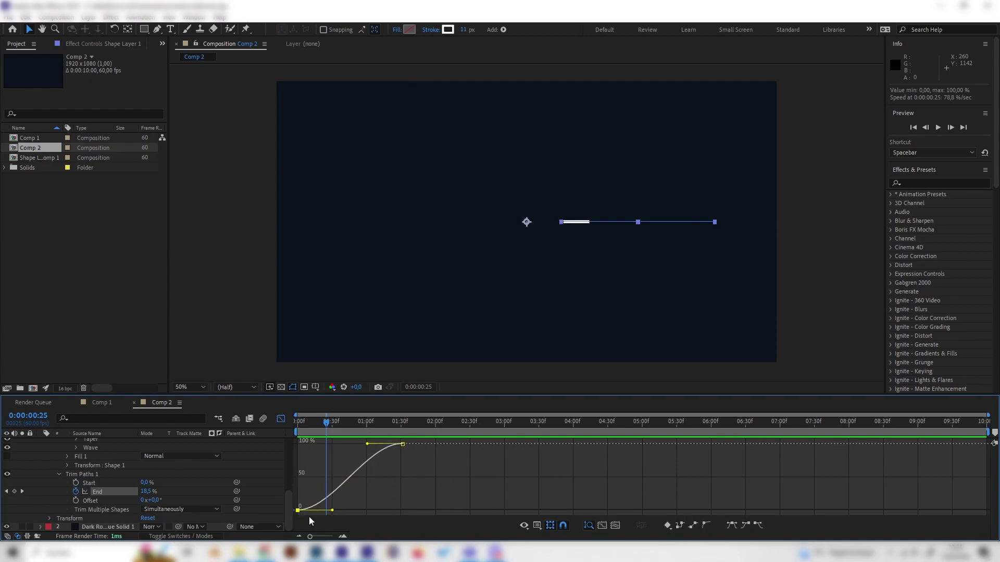
{"action": "left_click_drag", "start_coordinate": [333, 514], "coordinate": [289, 449]}
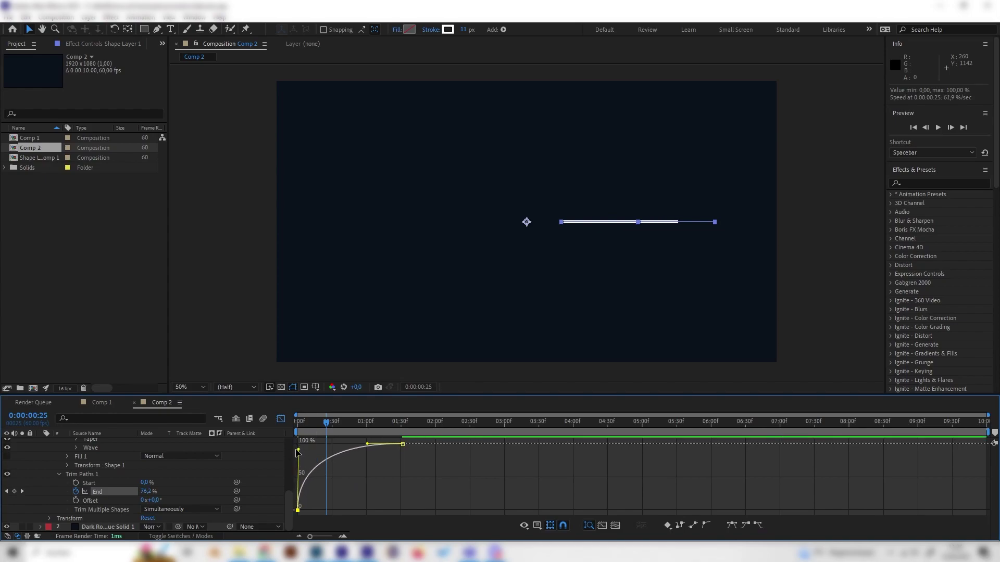
{"action": "left_click_drag", "start_coordinate": [326, 422], "coordinate": [301, 438]}
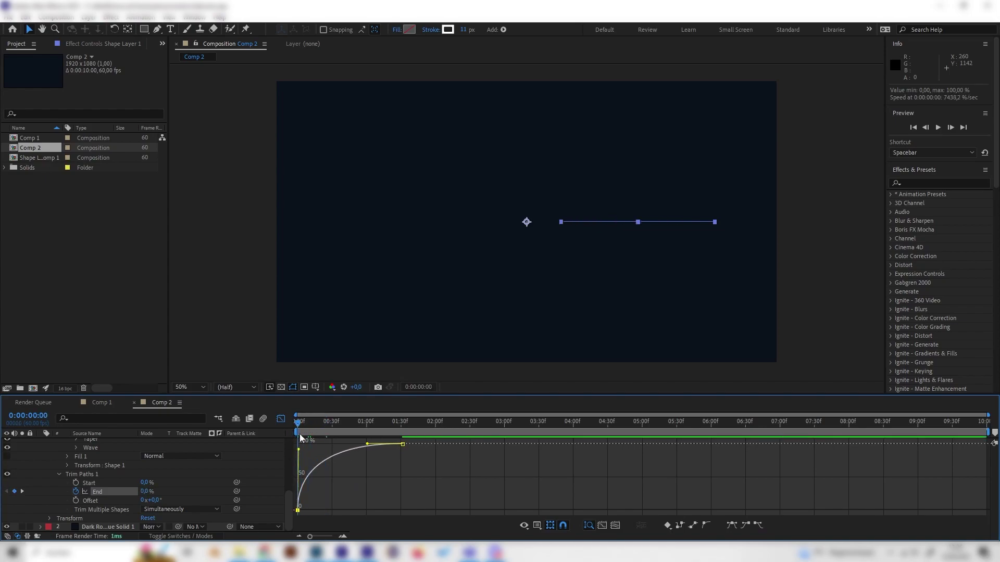
{"action": "key", "text": "space"}
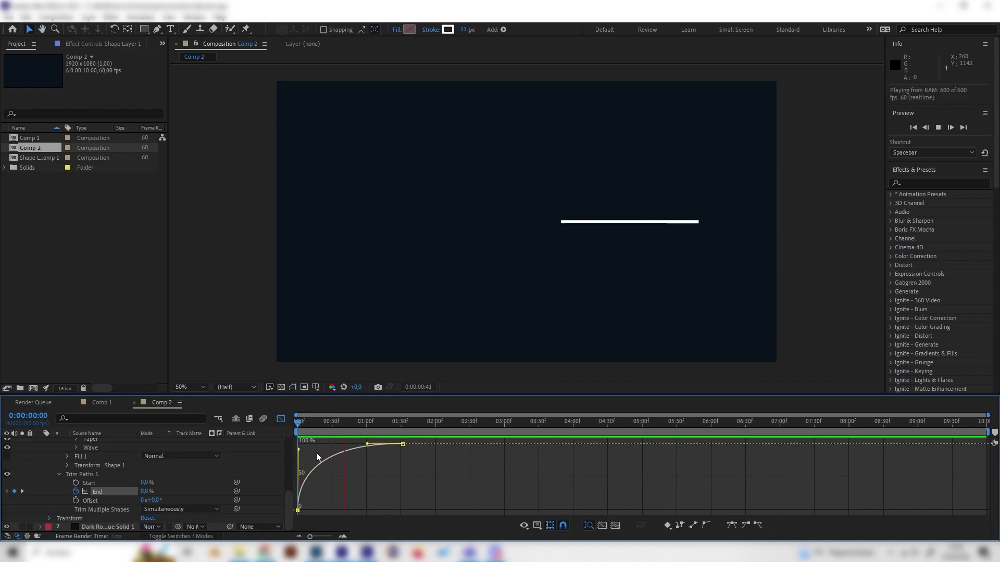
{"action": "key", "text": "space"}
{"action": "key", "text": "space"}
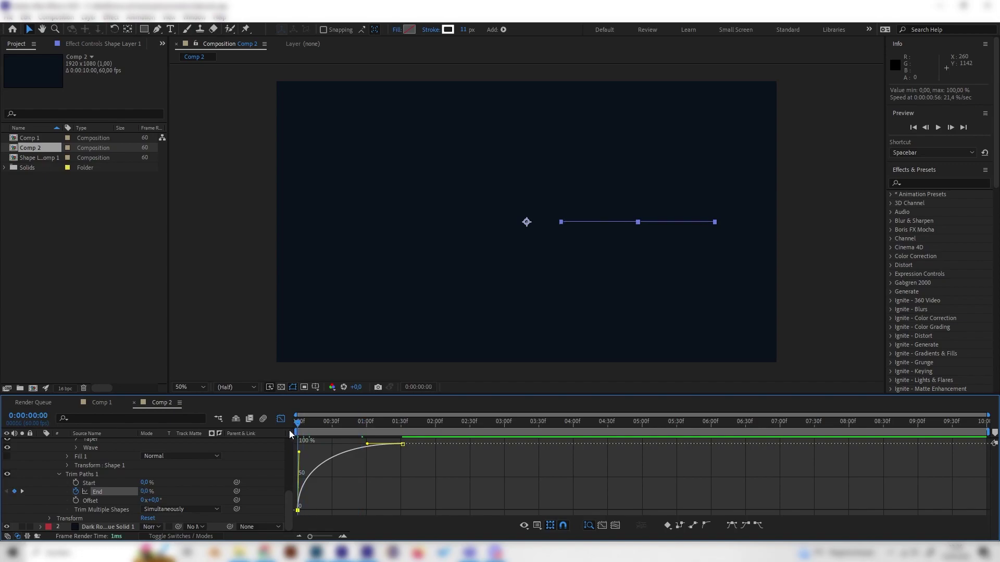
{"action": "key", "text": "space"}
- Keyframe Trim Paths Start from 0% to 100% at 0:00:01:31
{"action": "key", "text": "shift+F3"}
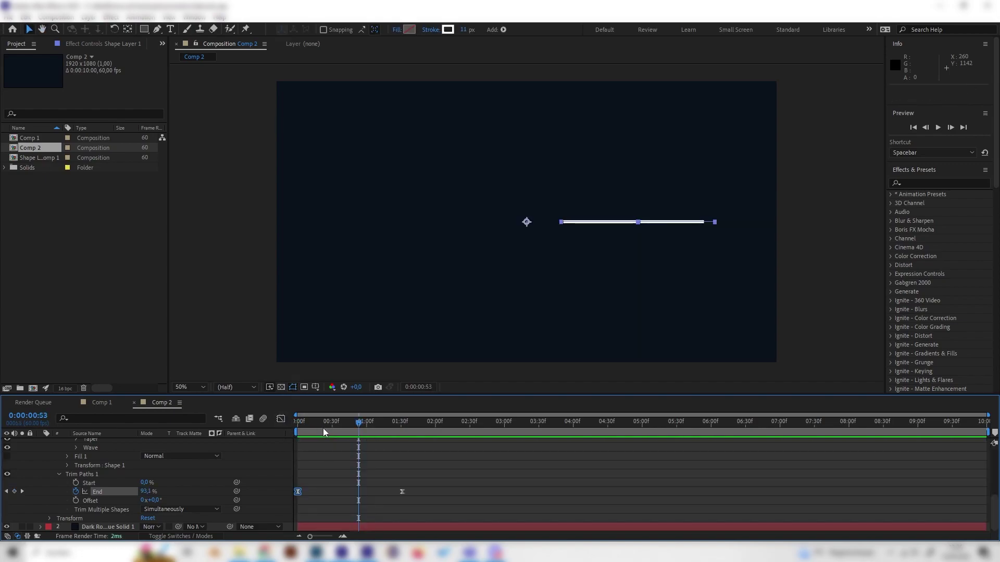
{"action": "left_click_drag", "start_coordinate": [323, 427], "coordinate": [377, 435]}
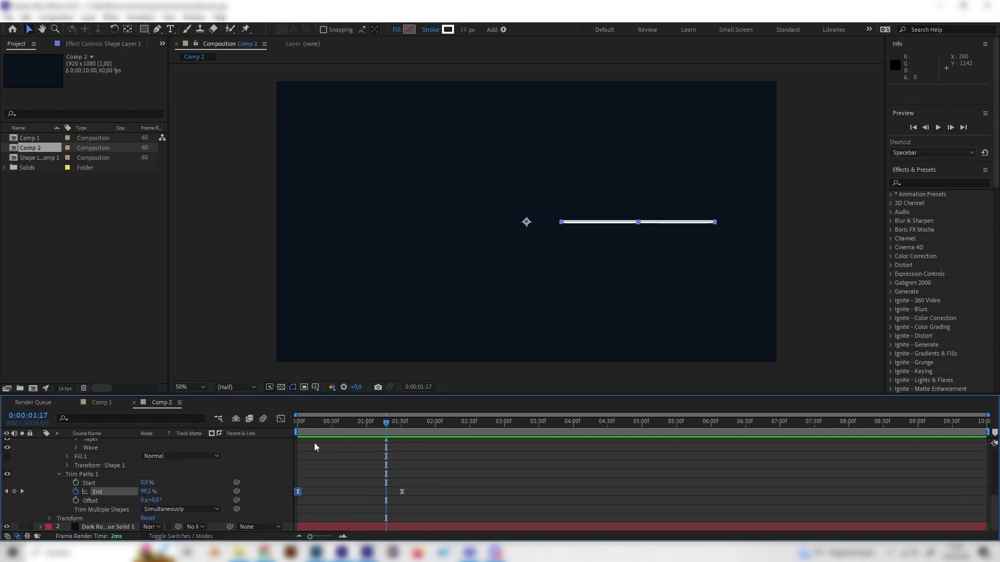
{"action": "key", "text": "F2"}
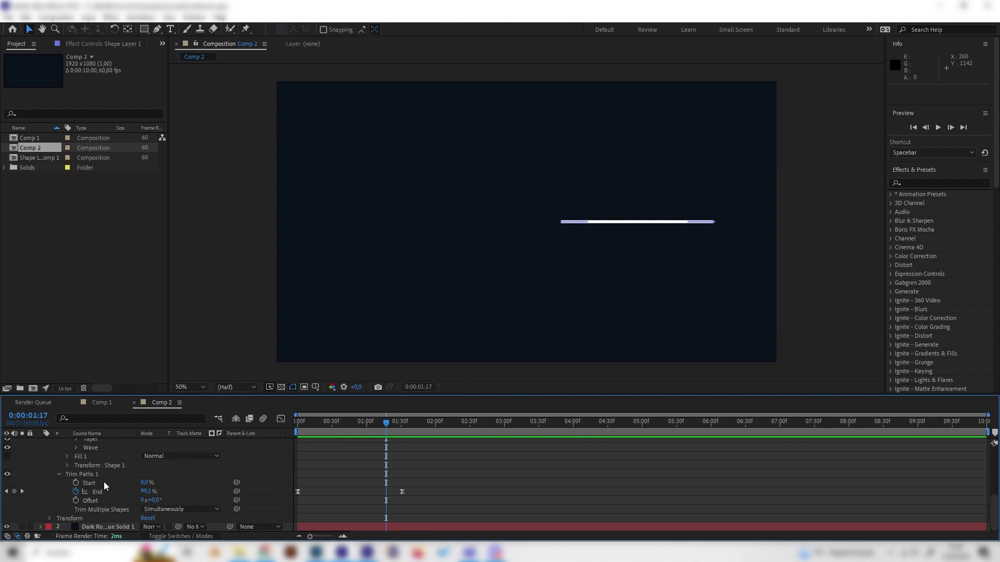
{"action": "left_click", "coordinate": [104, 484]}
{"action": "left_click_drag", "start_coordinate": [302, 422], "coordinate": [307, 424]}
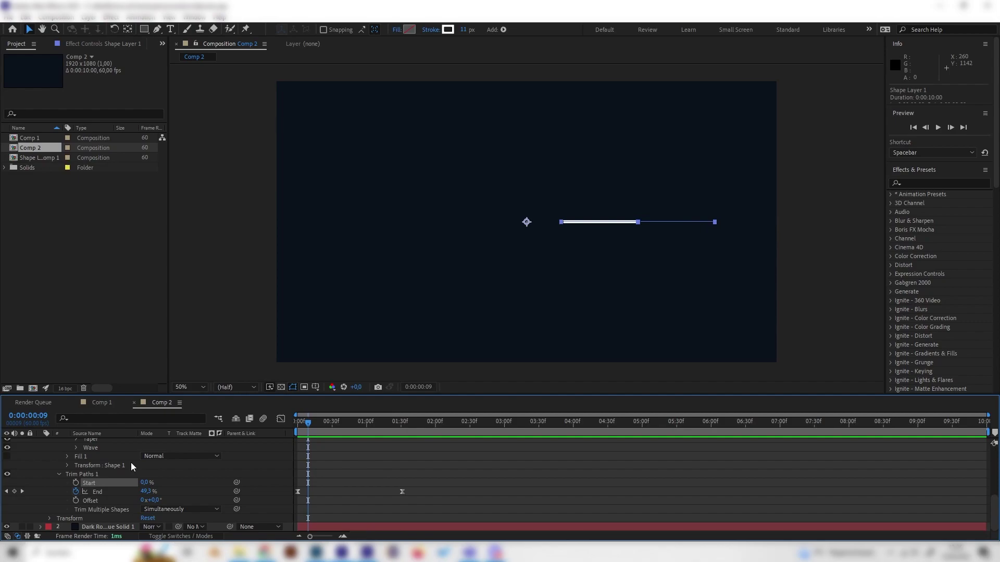
{"action": "left_click_drag", "start_coordinate": [309, 420], "coordinate": [313, 423]}
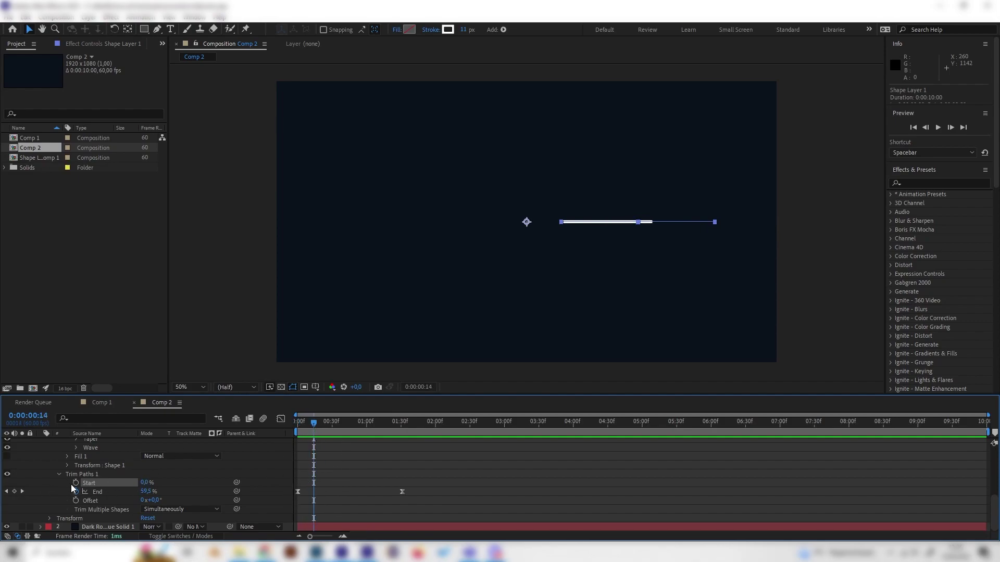
{"action": "left_click", "coordinate": [402, 427]}
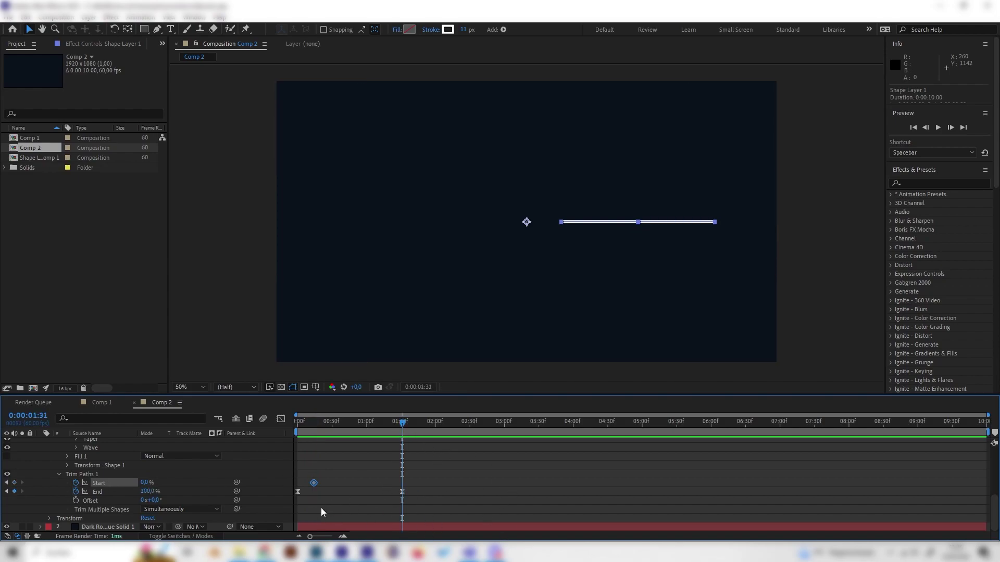
{"action": "left_click_drag", "start_coordinate": [145, 485], "coordinate": [355, 467]}
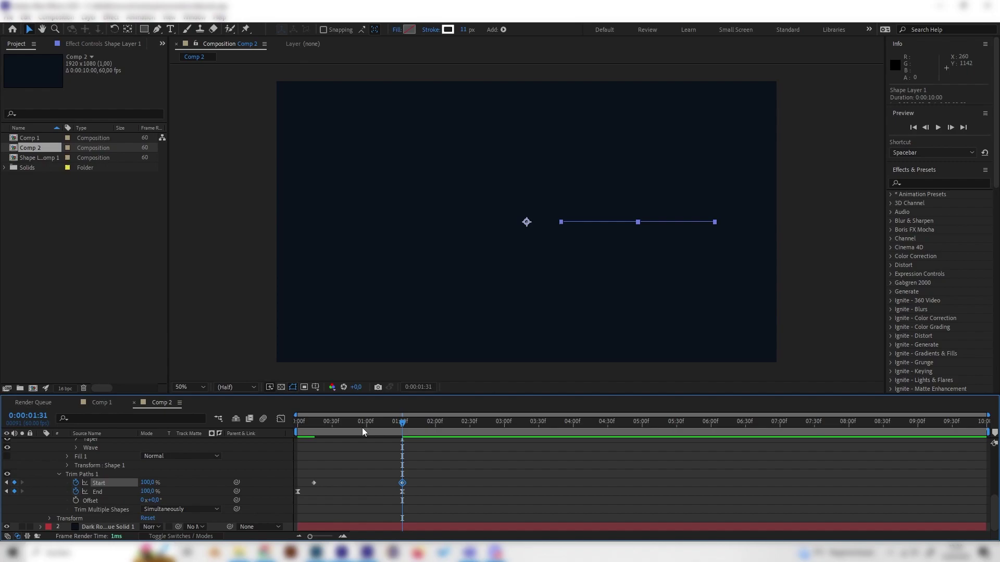
- Preview the draw-on and erase animation, then scrub through Comp 1's finished spiral bursts
{"action": "key", "text": "space"}
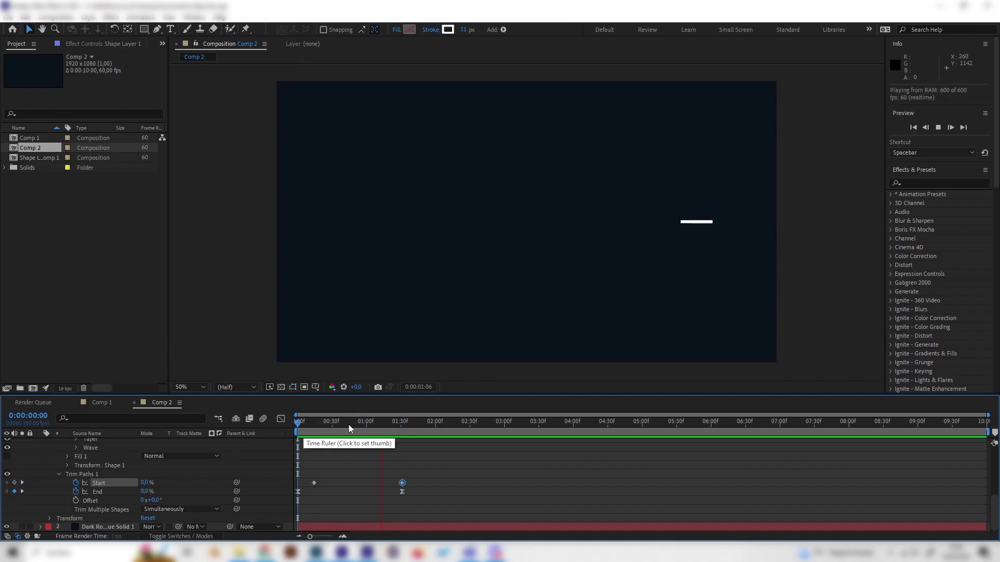
{"action": "key", "text": "space"}
{"action": "key", "text": "space"}
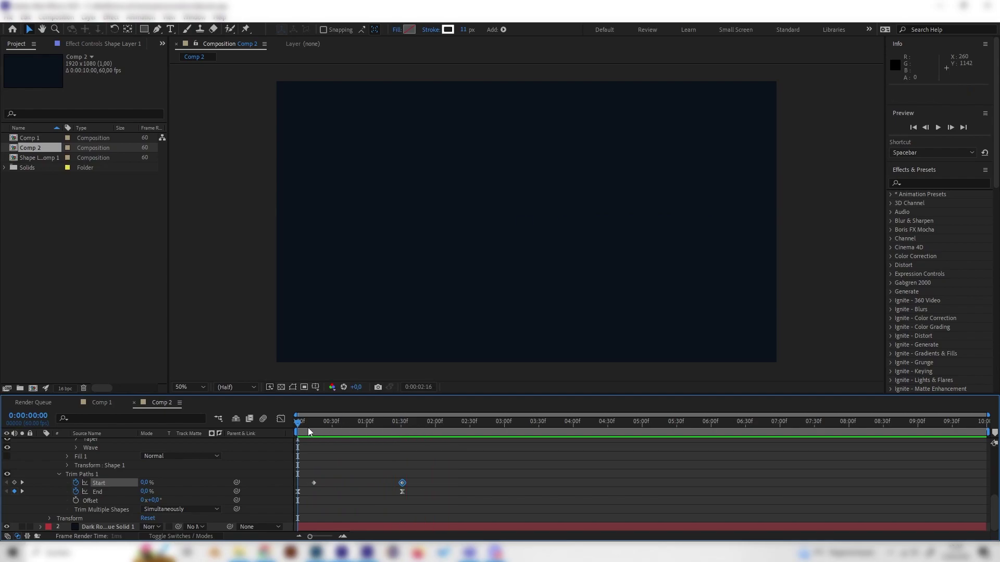
{"action": "left_click_drag", "start_coordinate": [308, 427], "coordinate": [329, 430]}
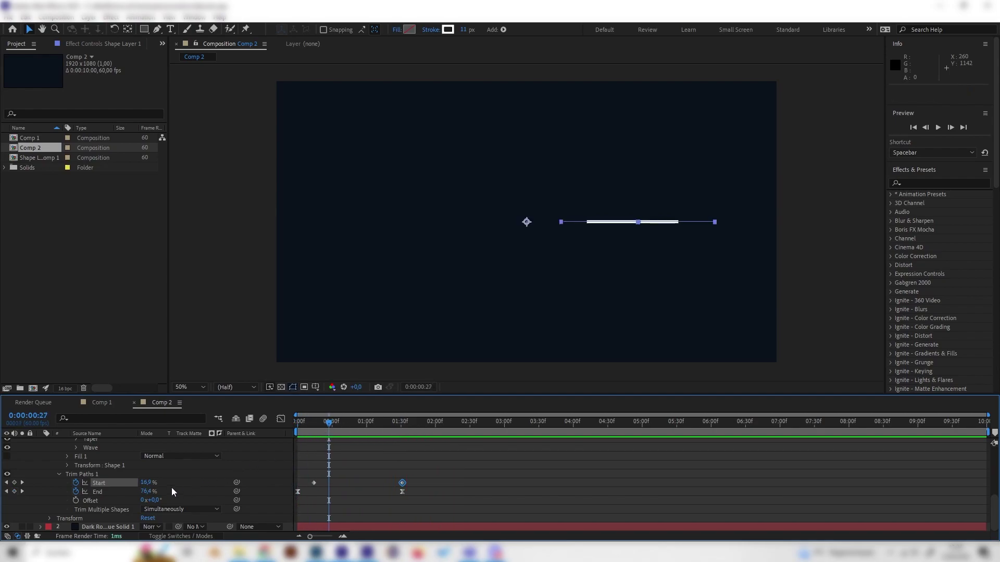
{"action": "left_click", "coordinate": [104, 403]}
{"action": "left_click_drag", "start_coordinate": [406, 423], "coordinate": [333, 427]}
- Back in Comp 2, add a Repeater to the shape and expand its transform settings
{"action": "left_click", "coordinate": [163, 403]}
{"action": "left_click", "coordinate": [330, 424]}
{"action": "scroll", "coordinate": [53, 462], "scroll_direction": "up", "scroll_amount": 2}
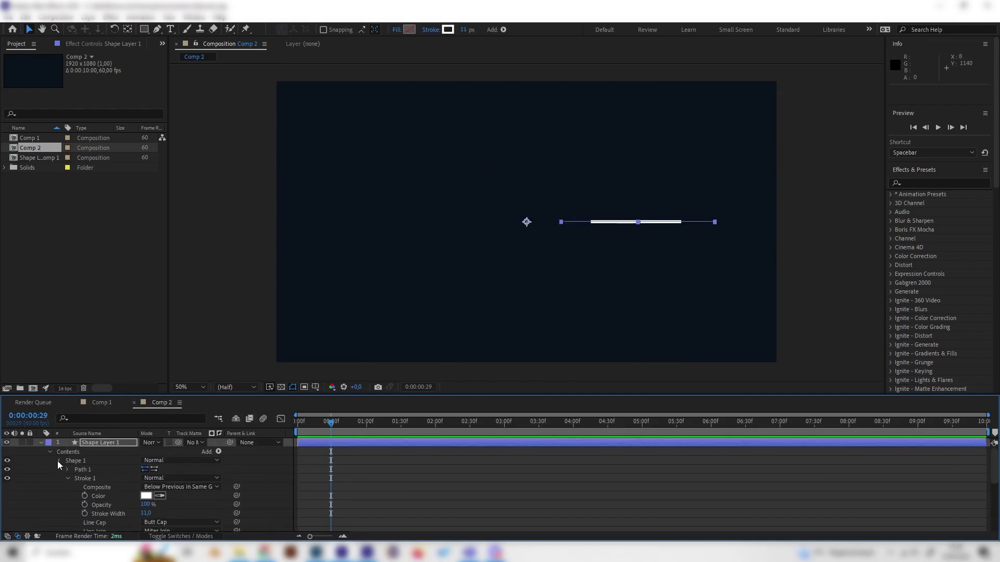
{"action": "left_click", "coordinate": [58, 461]}
{"action": "left_click", "coordinate": [59, 470]}
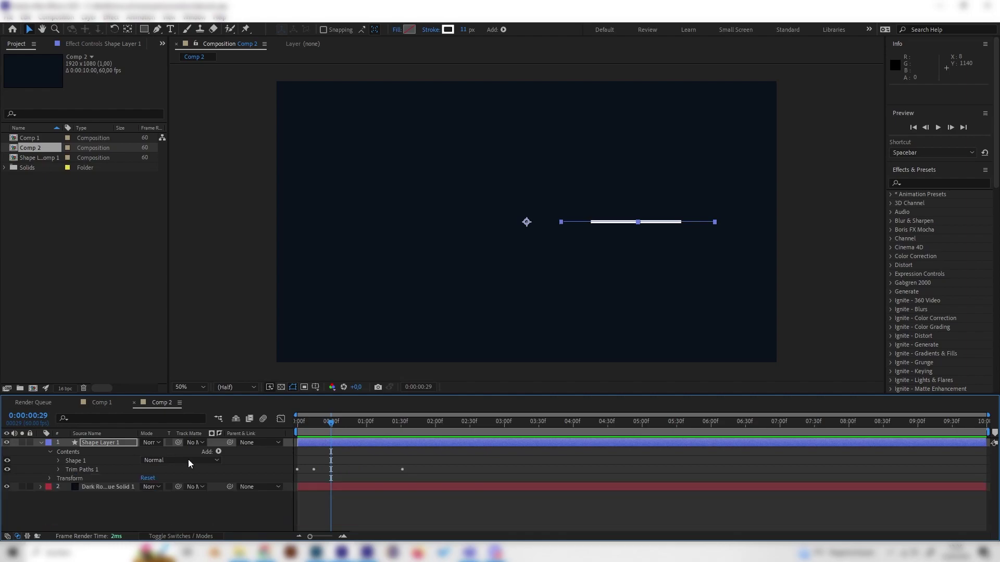
{"action": "left_click", "coordinate": [219, 452]}
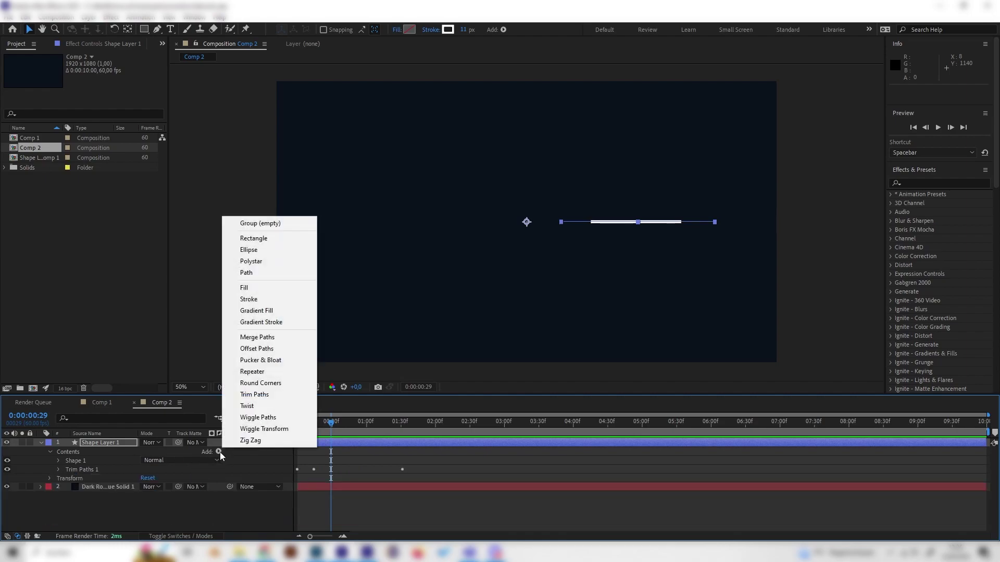
{"action": "left_click", "coordinate": [252, 372]}
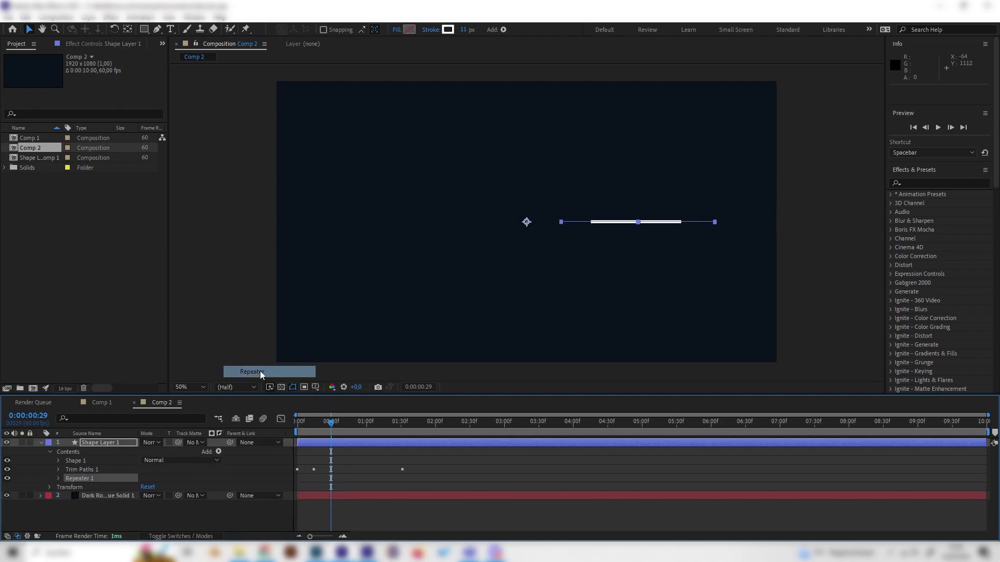
{"action": "left_click", "coordinate": [58, 479]}
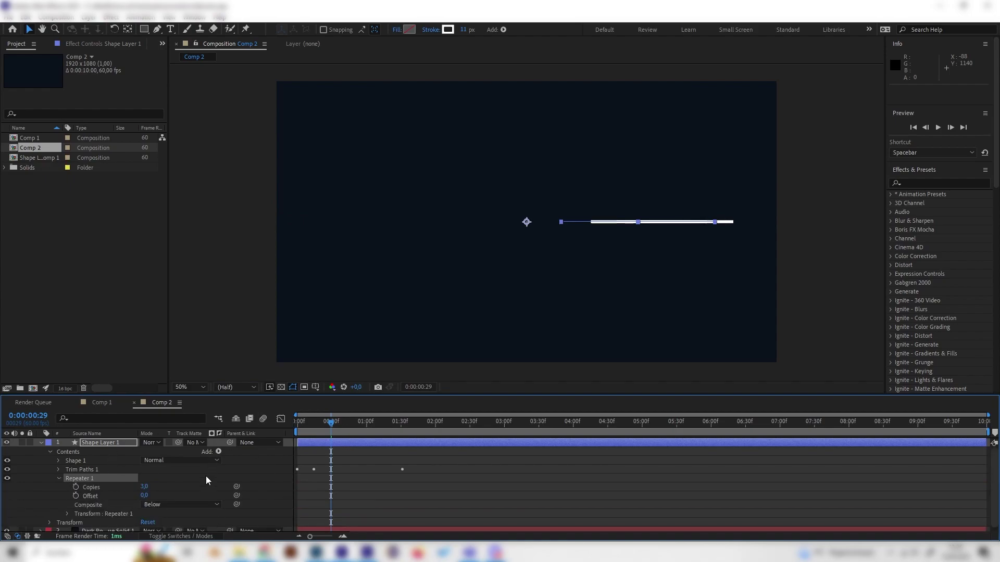
{"action": "left_click", "coordinate": [68, 514]}
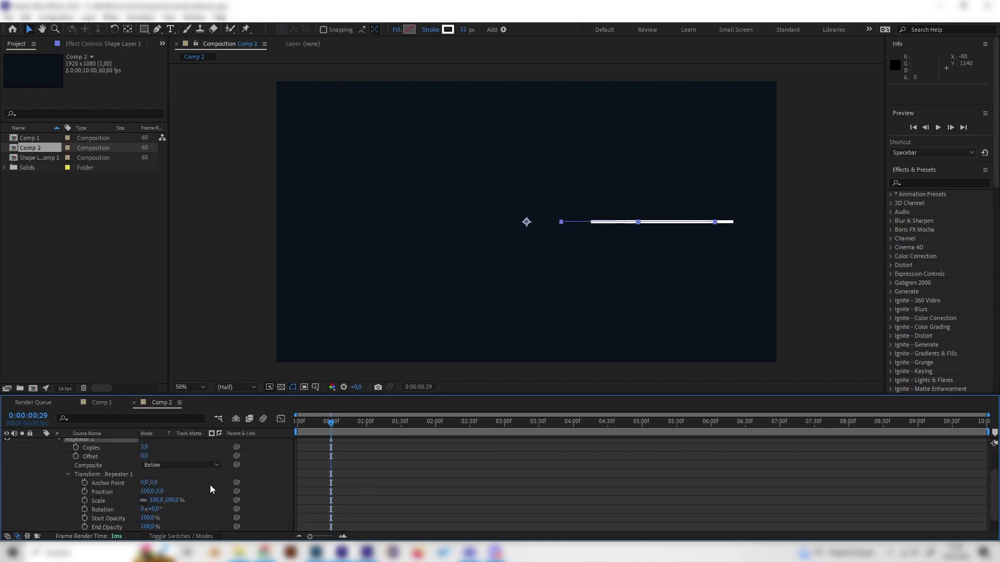
- Set the Repeater's Position X to 0, Rotation to 60°, and Copies to 6
{"action": "left_click", "coordinate": [145, 492]}
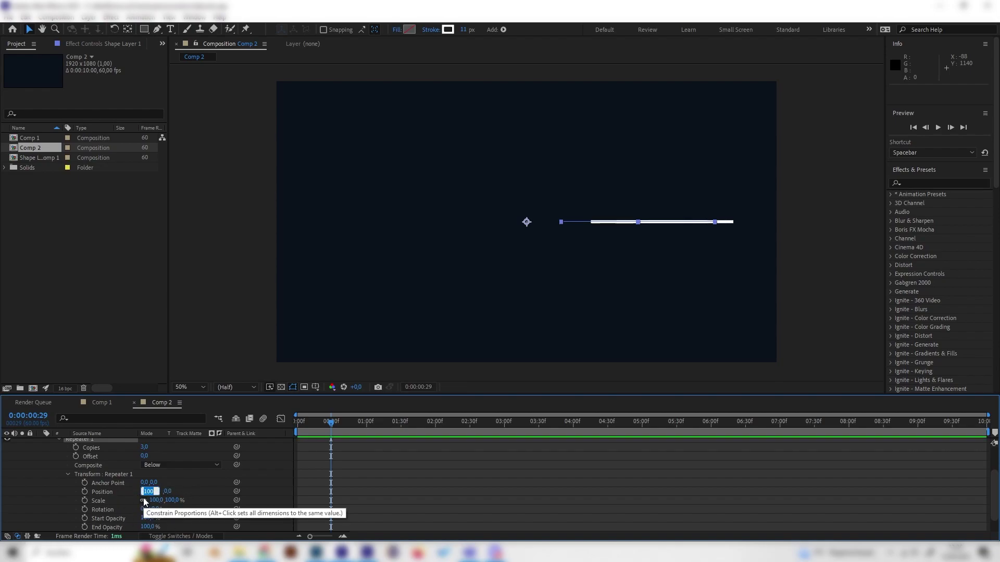
{"action": "type", "text": "0"}
{"action": "key", "text": "Return"}
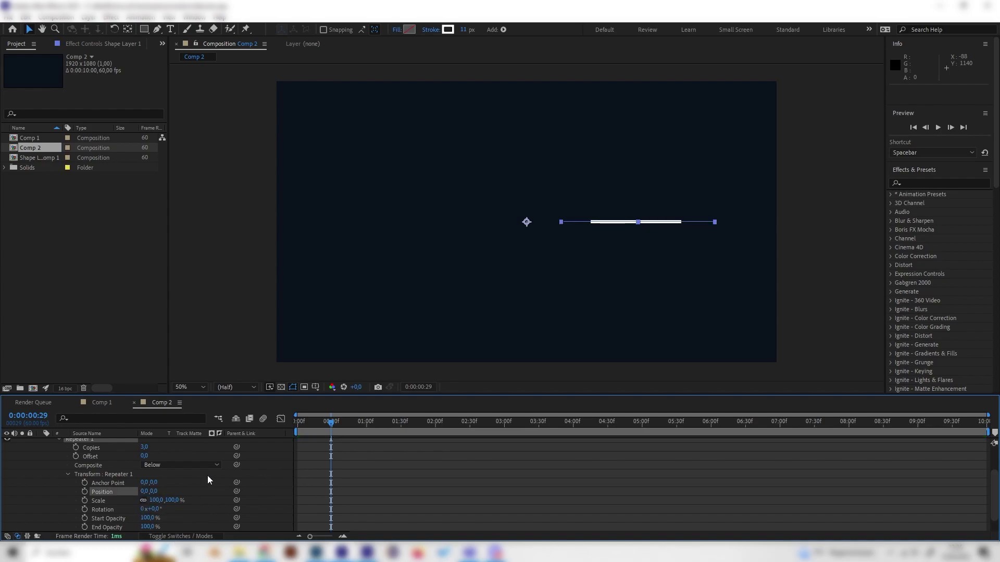
{"action": "left_click", "coordinate": [154, 509]}
{"action": "type", "text": "60"}
{"action": "key", "text": "Return"}
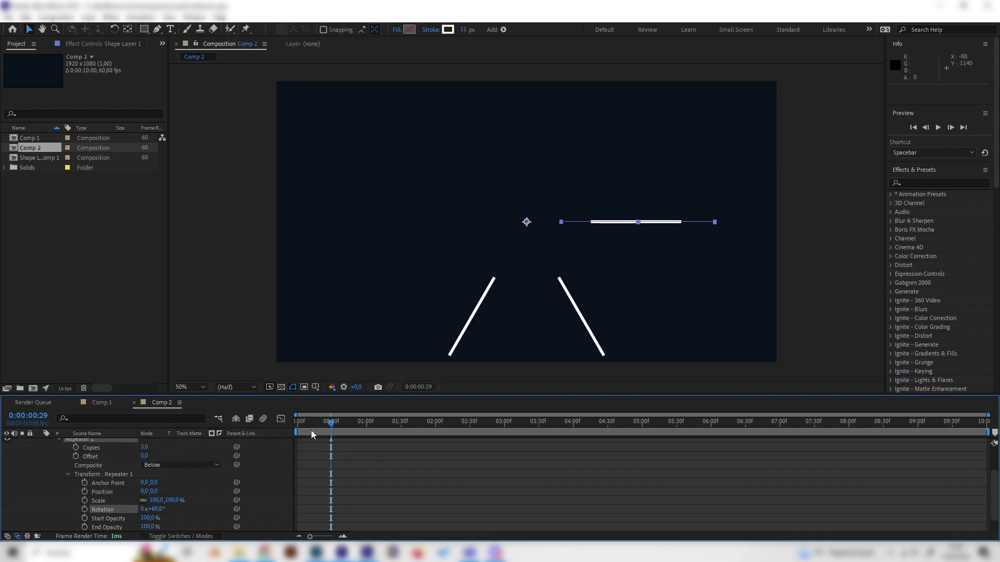
{"action": "mouse_move", "coordinate": [308, 424]}
{"action": "left_mouse_down"}
{"action": "mouse_move", "coordinate": [300, 425]}
{"action": "mouse_move", "coordinate": [361, 423]}
{"action": "mouse_move", "coordinate": [307, 419]}
{"action": "left_mouse_up"}
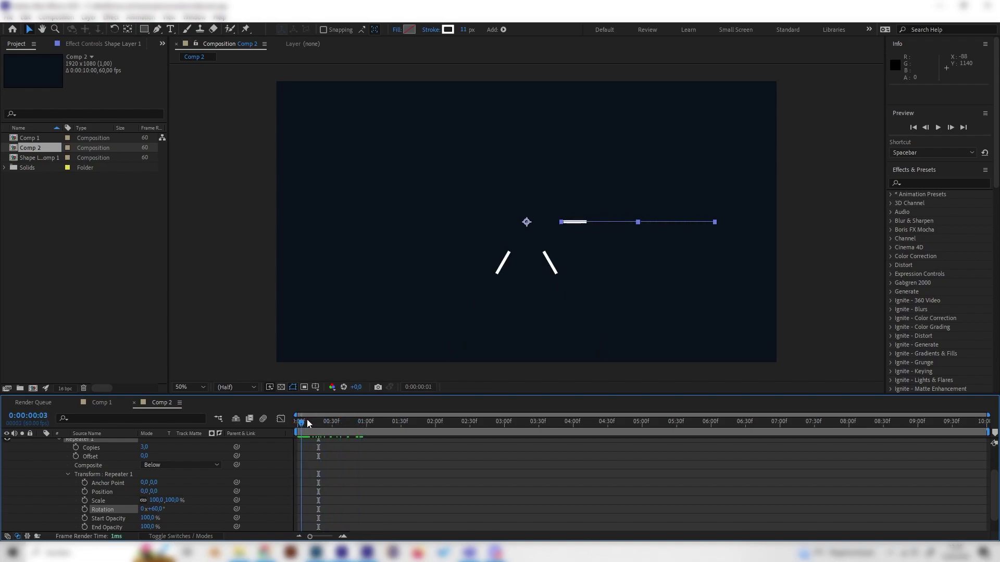
{"action": "key", "text": "space"}
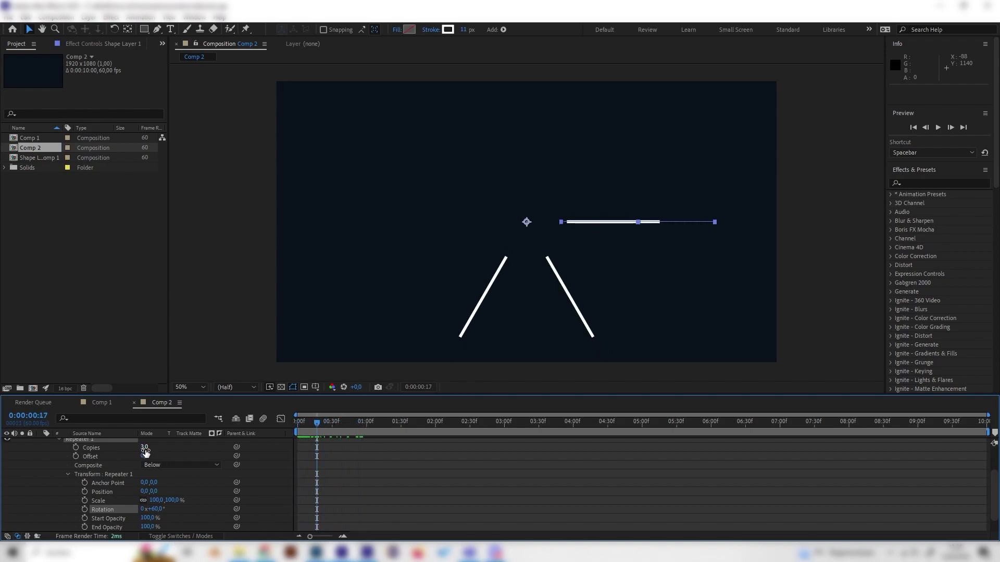
{"action": "left_click", "coordinate": [145, 450]}
{"action": "type", "text": "6"}
{"action": "left_click", "coordinate": [101, 448]}
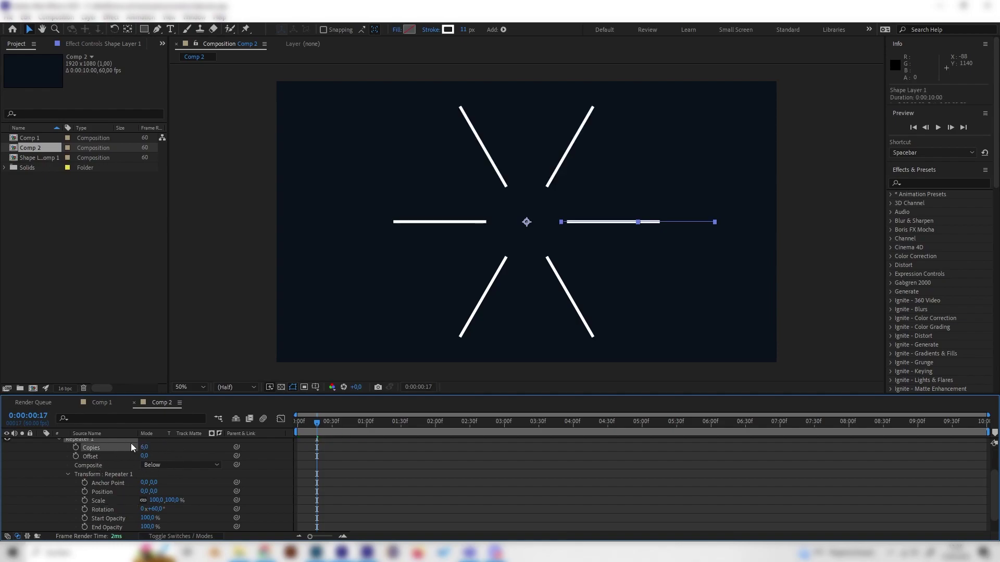
- Scale Shape Layer 1 down to 65% and preview the smaller six-ray burst
{"action": "key", "text": "Home"}
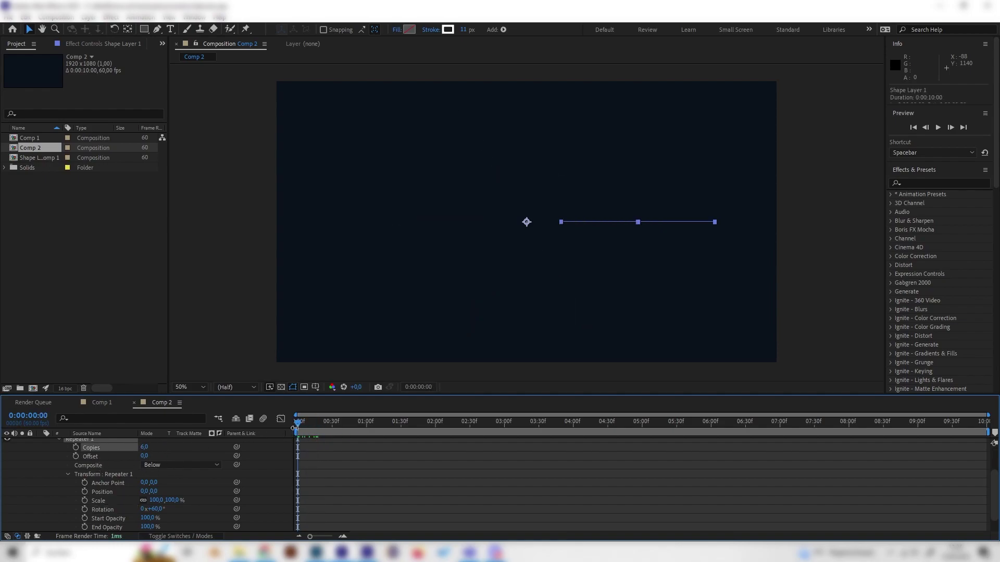
{"action": "key", "text": "space"}
{"action": "key", "text": "space"}
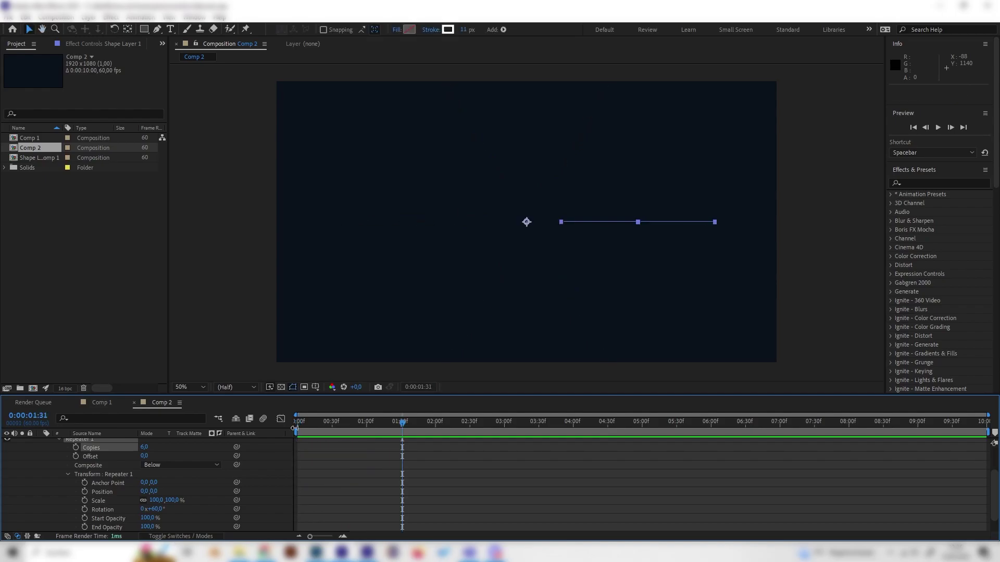
{"action": "scroll", "coordinate": [115, 460], "scroll_direction": "up", "scroll_amount": 5}
{"action": "left_click", "coordinate": [41, 442]}
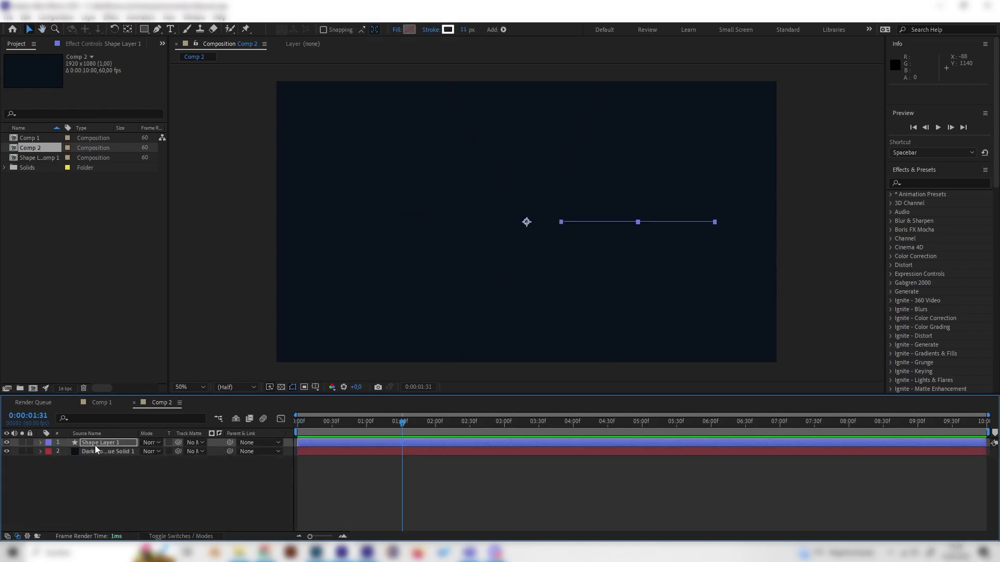
{"action": "left_click", "coordinate": [95, 445]}
{"action": "key", "text": "s"}
{"action": "left_click_drag", "start_coordinate": [177, 451], "coordinate": [160, 452]}
{"action": "left_click_drag", "start_coordinate": [413, 426], "coordinate": [292, 426]}
{"action": "key", "text": "space"}
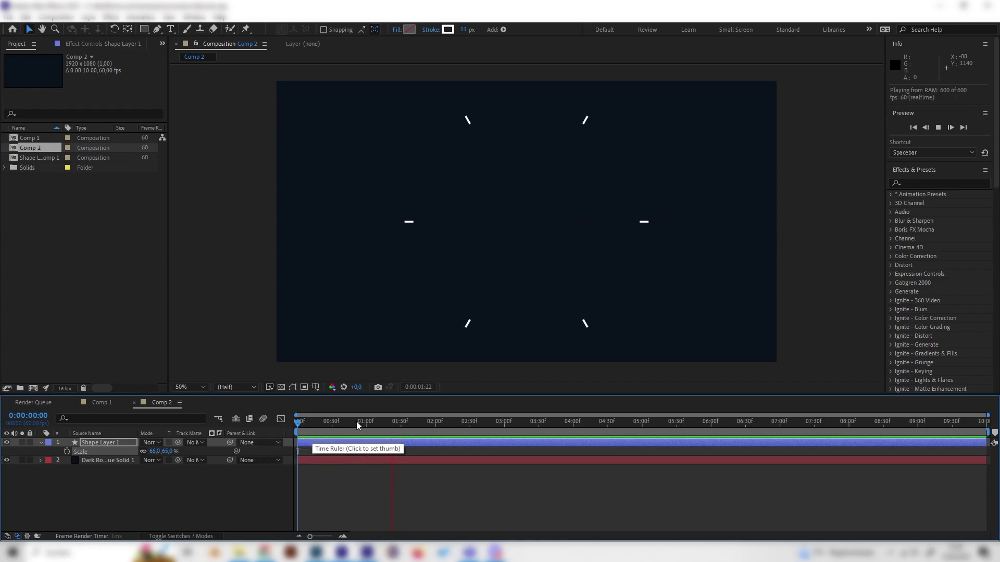
{"action": "key", "text": "space"}
{"action": "key", "text": "space"}
{"action": "key", "text": "space"}
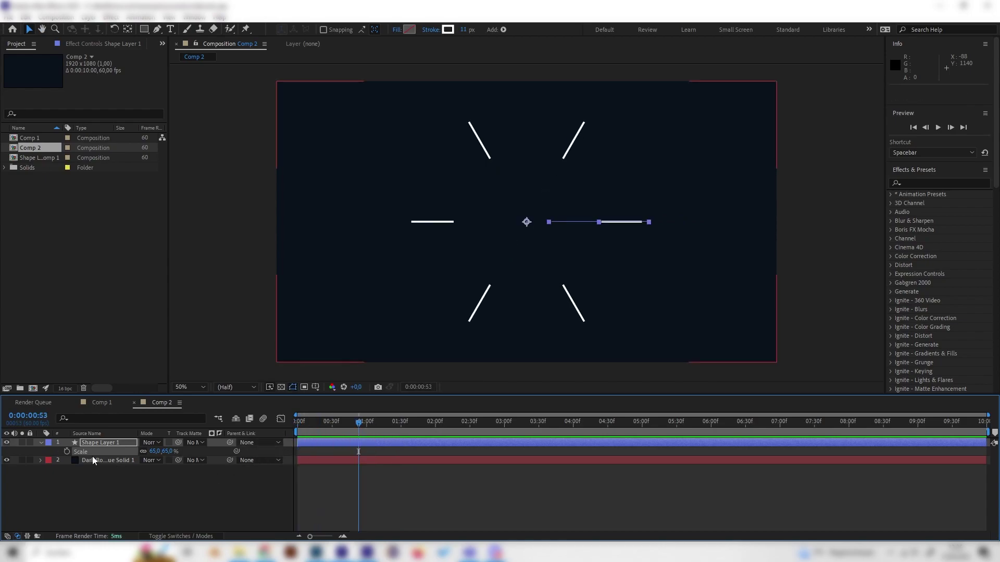
- Set Shape 1's Stroke 1 width to 20 and preview the thicker burst
{"action": "left_click", "coordinate": [42, 443]}
{"action": "left_click", "coordinate": [42, 443]}
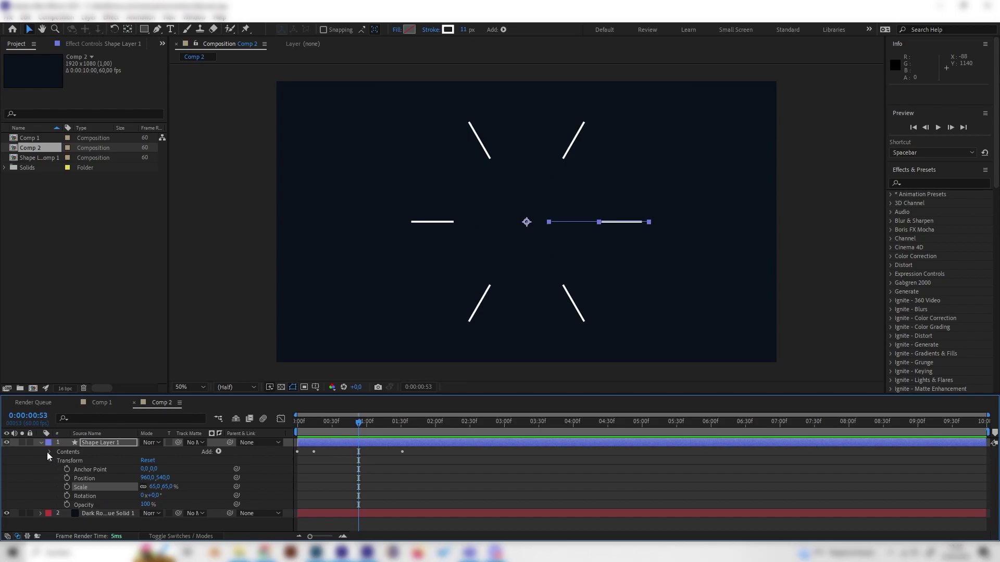
{"action": "left_click", "coordinate": [49, 452]}
{"action": "left_click", "coordinate": [57, 460]}
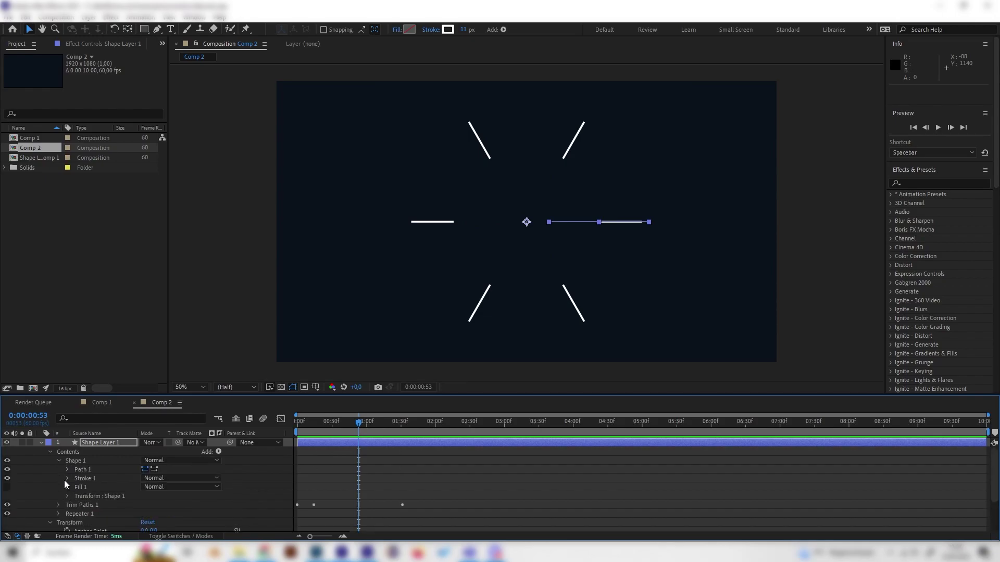
{"action": "left_click", "coordinate": [67, 478]}
{"action": "scroll", "coordinate": [111, 492], "scroll_direction": "down", "scroll_amount": 2}
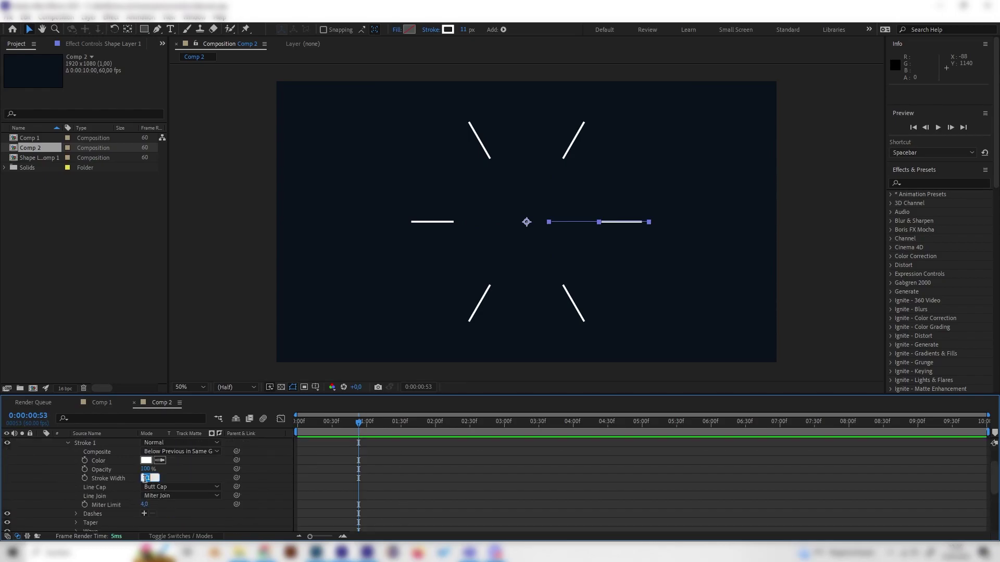
{"action": "key", "text": "Return"}
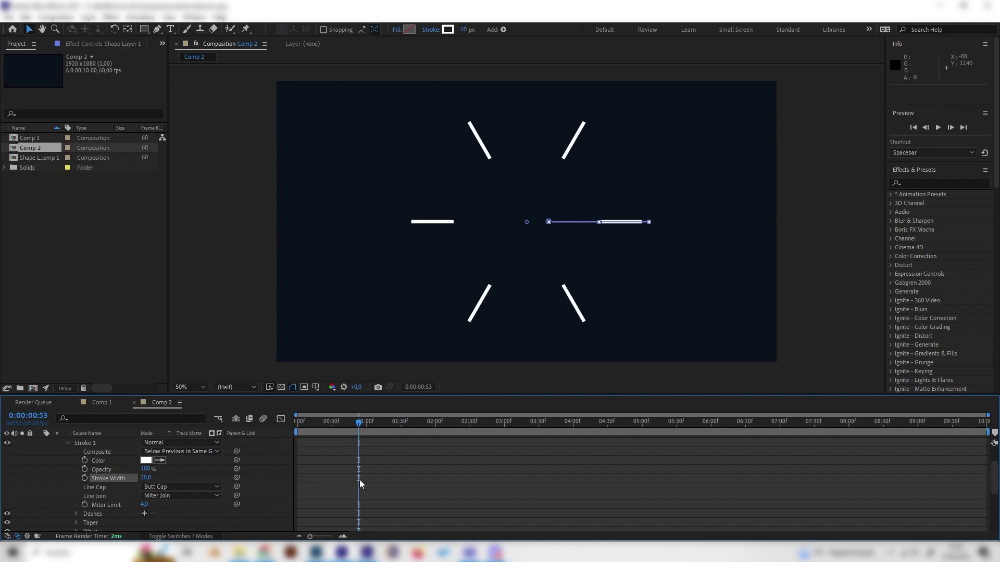
{"action": "key", "text": "space"}
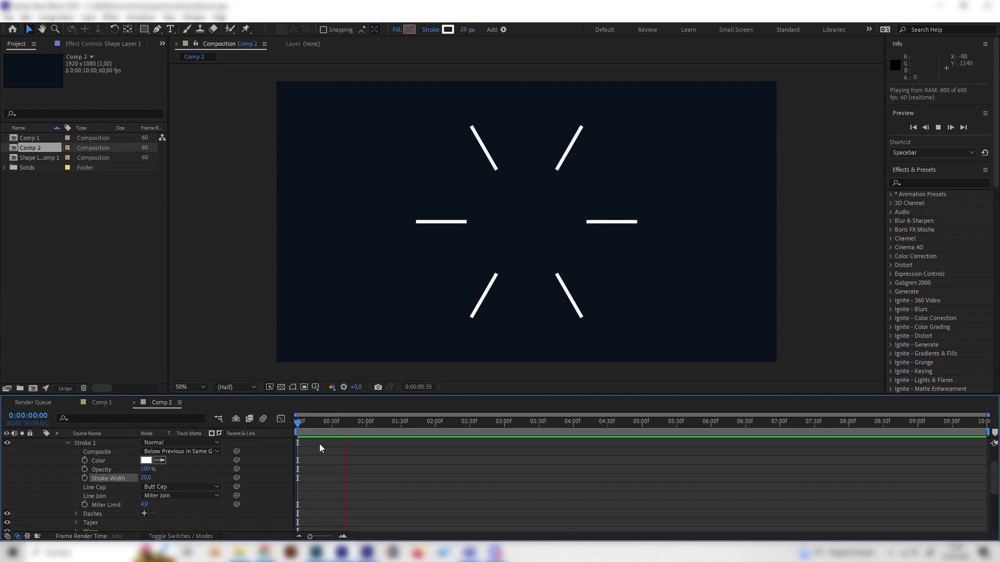
- Search Effects & Presets for 'twirl' and apply Distort > Twirl to Shape Layer 1
{"action": "left_click", "coordinate": [108, 404]}
{"action": "left_click", "coordinate": [165, 403]}
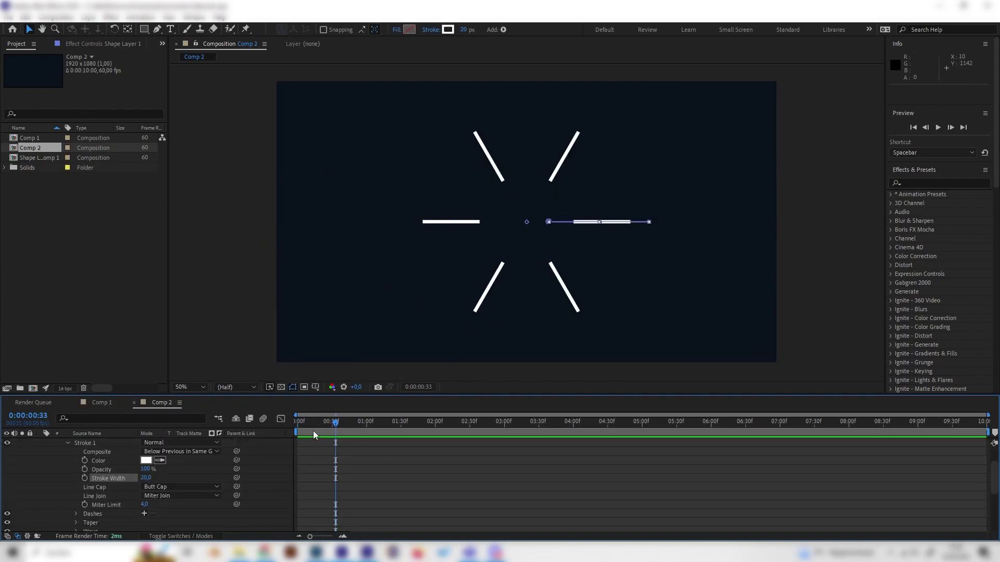
{"action": "left_click", "coordinate": [331, 428]}
{"action": "left_click", "coordinate": [915, 183]}
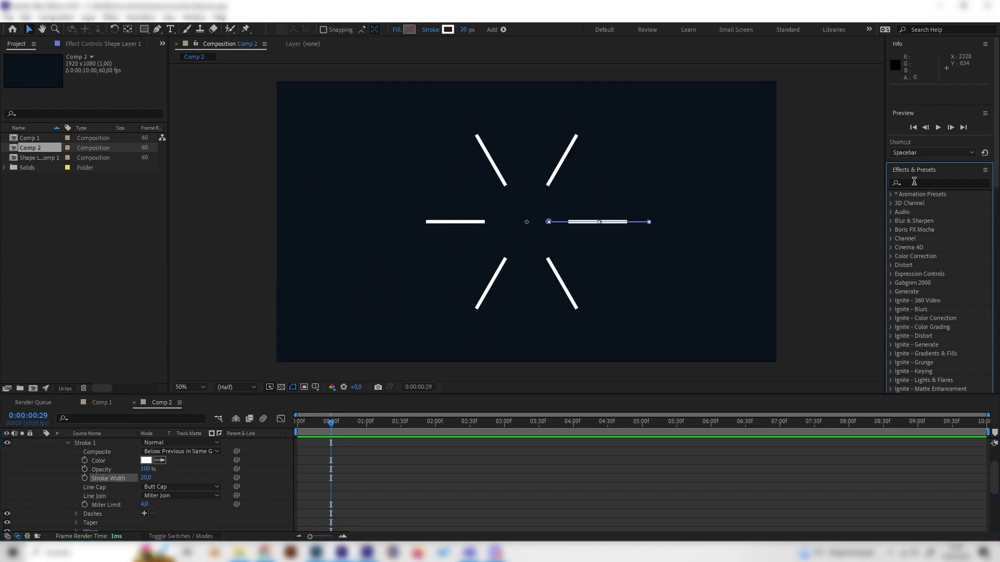
{"action": "left_click", "coordinate": [913, 181]}
{"action": "type", "text": "twirl"}
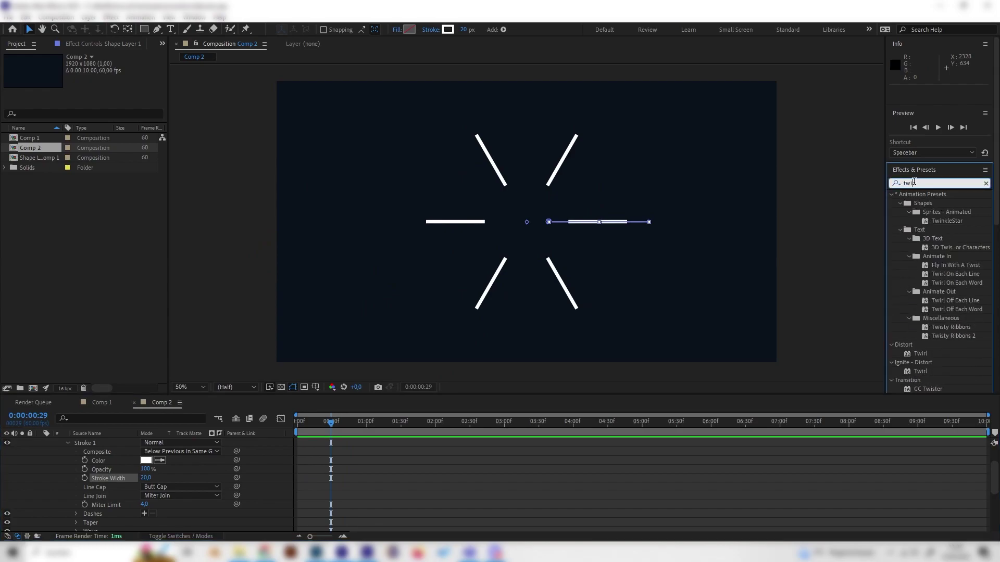
{"action": "left_click", "coordinate": [920, 274]}
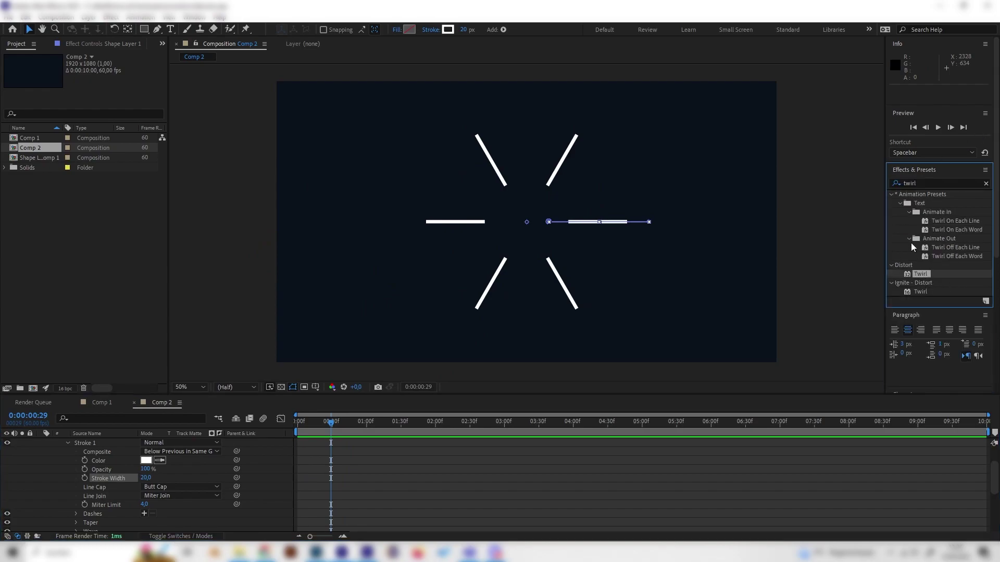
{"action": "left_click", "coordinate": [36, 443]}
{"action": "key", "text": "u"}
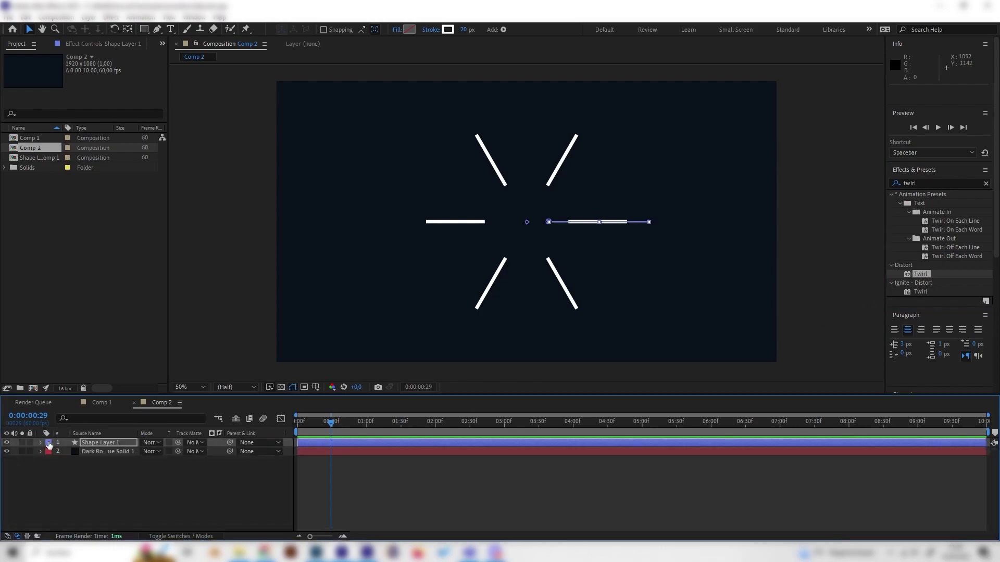
{"action": "left_click_drag", "start_coordinate": [919, 276], "coordinate": [118, 448]}
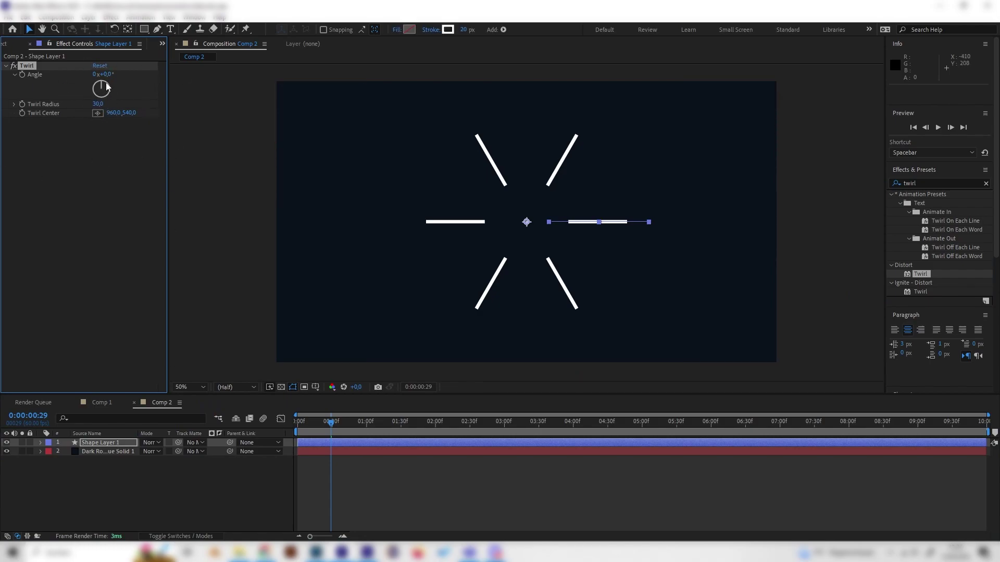
- Set the Twirl Angle to 60° after trying 90°, and adjust the twirl radius
{"action": "left_click_drag", "start_coordinate": [106, 87], "coordinate": [105, 86]}
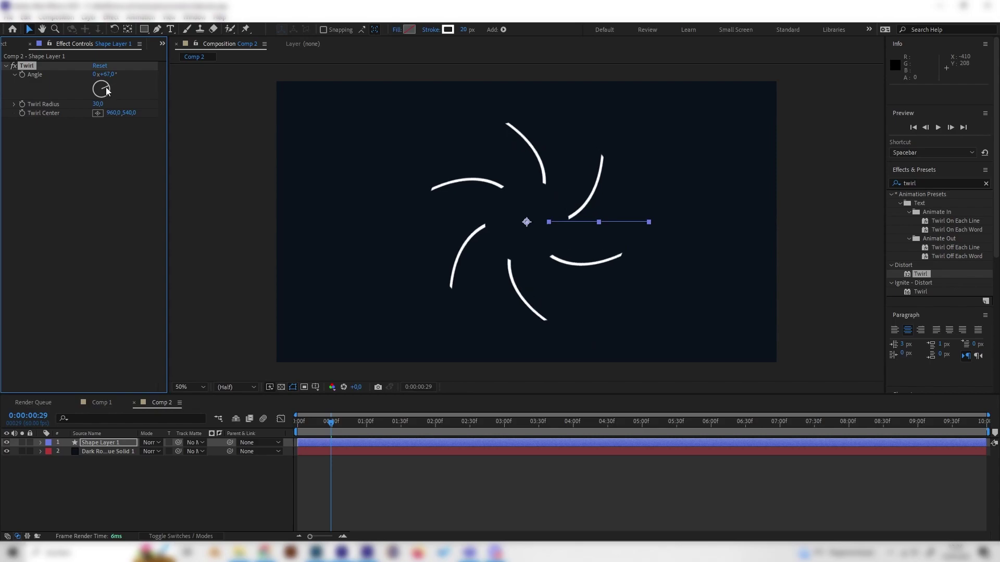
{"action": "left_click", "coordinate": [108, 76]}
{"action": "type", "text": "90"}
{"action": "key", "text": "Return"}
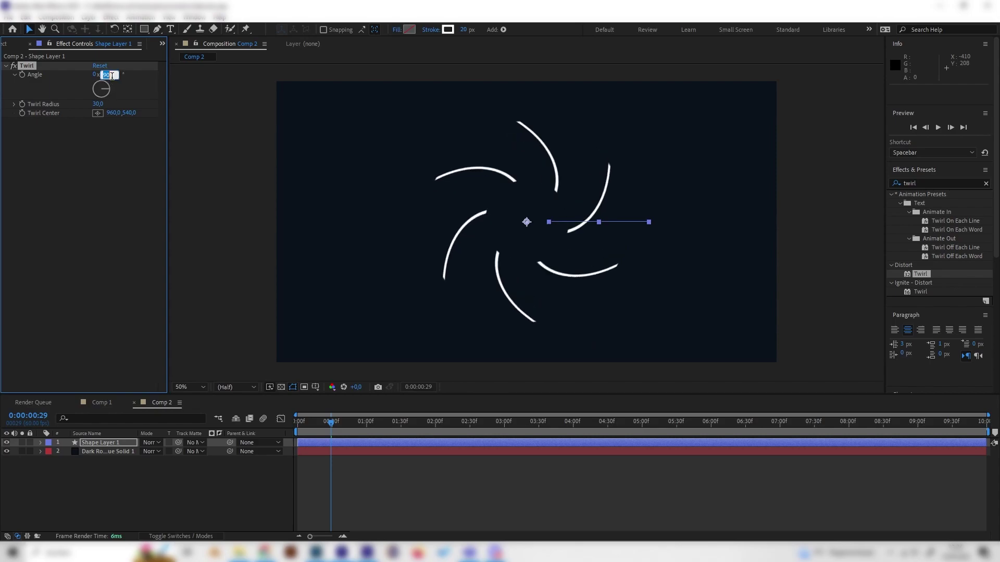
{"action": "key", "text": "Return"}
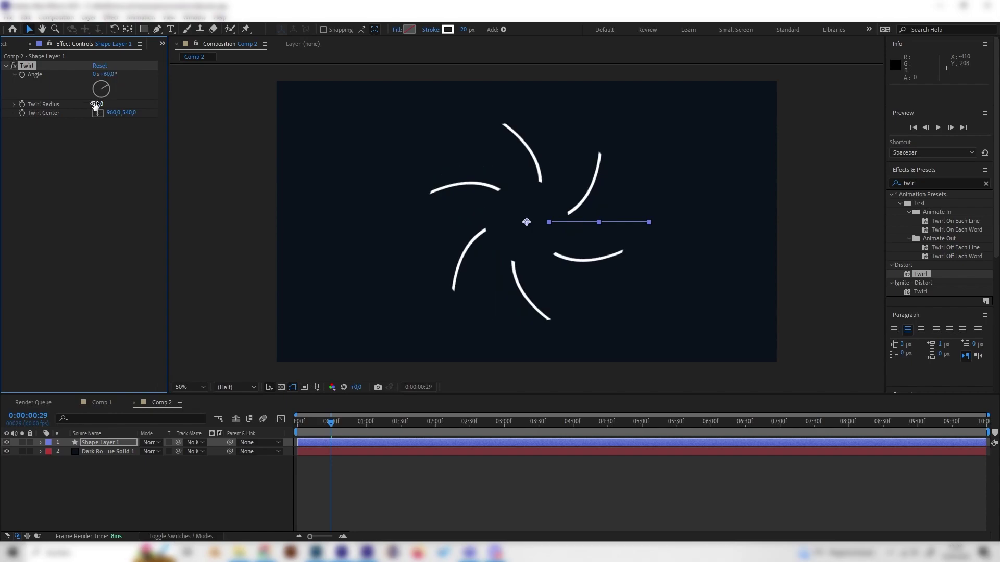
{"action": "mouse_move", "coordinate": [98, 108]}
{"action": "left_mouse_down"}
{"action": "mouse_move", "coordinate": [79, 114]}
{"action": "mouse_move", "coordinate": [92, 122]}
{"action": "left_mouse_up"}
{"action": "left_click", "coordinate": [314, 424]}
{"action": "key", "text": "space"}
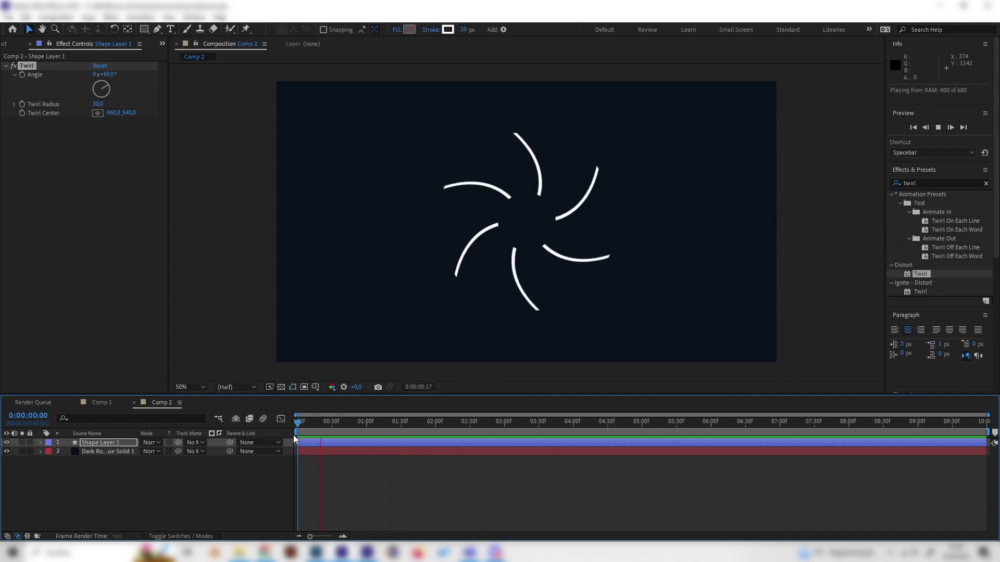
{"action": "key", "text": "space"}
{"action": "left_click", "coordinate": [115, 441]}
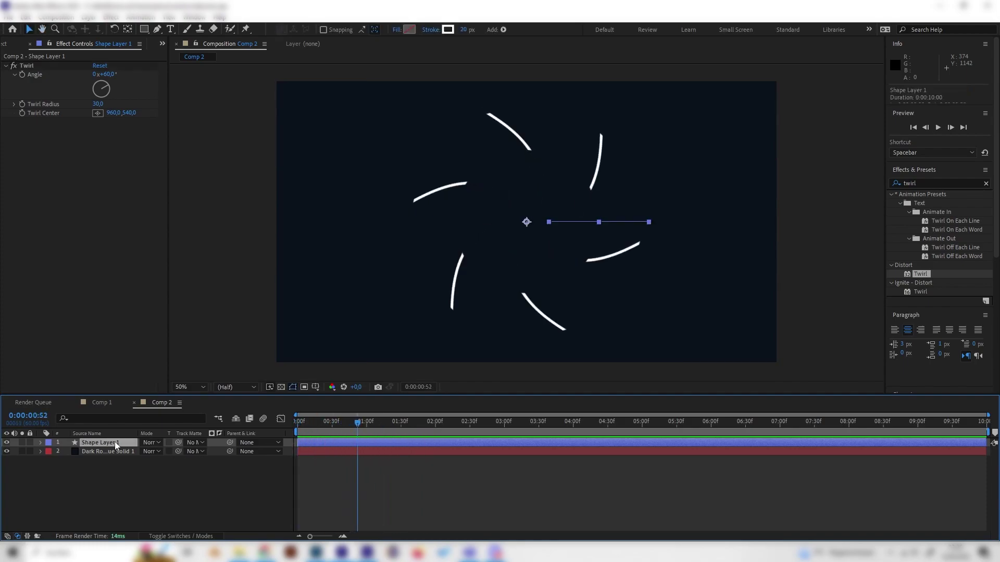
{"action": "key", "text": "ctrl+d"}
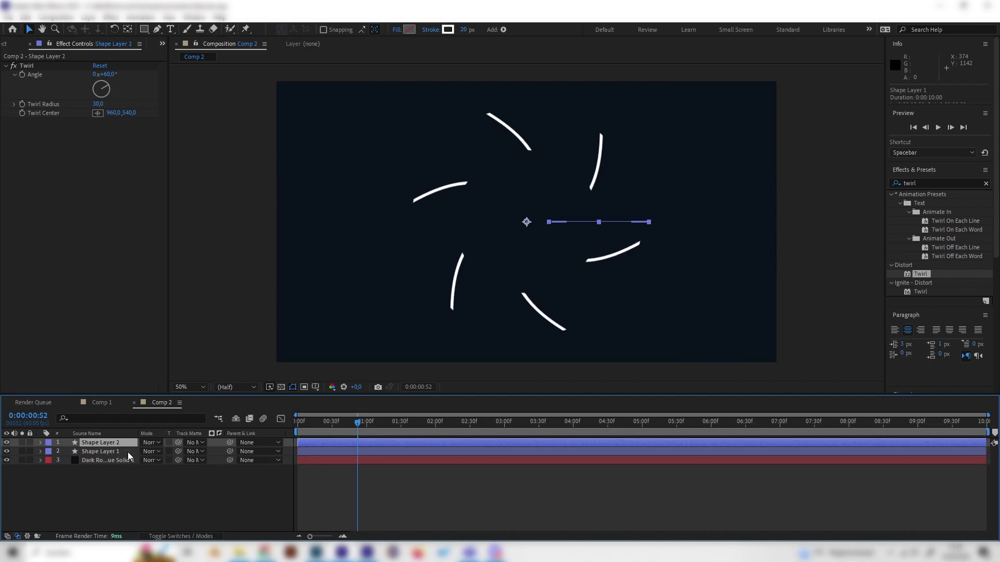
{"action": "key", "text": "s"}
{"action": "left_click_drag", "start_coordinate": [168, 452], "coordinate": [152, 451]}
{"action": "left_click_drag", "start_coordinate": [530, 234], "coordinate": [693, 302]}
{"action": "key", "text": "ctrl+z"}
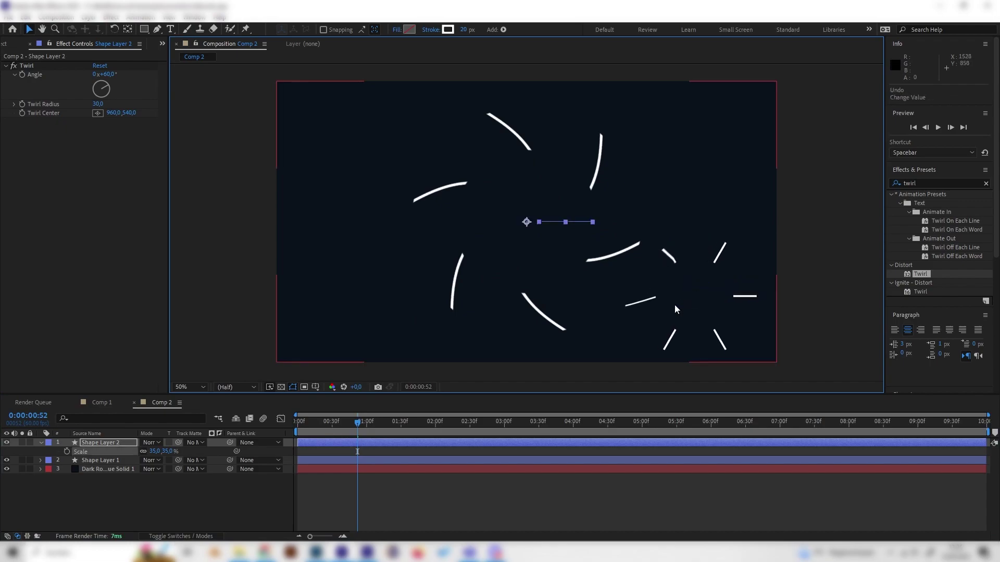
{"action": "left_click", "coordinate": [99, 441]}
{"action": "key", "text": "Delete"}
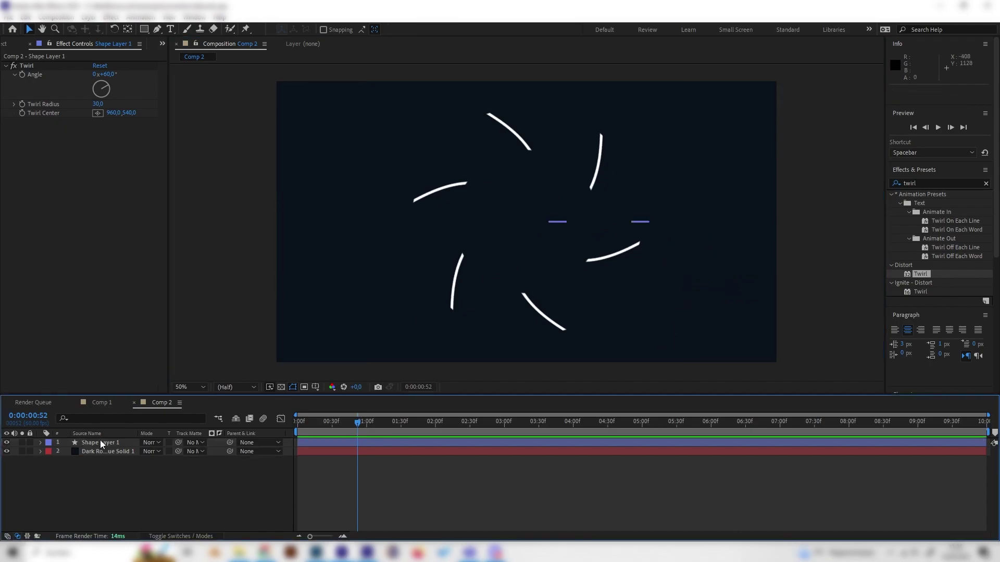
- Pre-compose Shape Layer 1 into Shape Layer 1 Comp 1
{"action": "right_click", "coordinate": [105, 444]}
{"action": "left_click", "coordinate": [144, 376]}
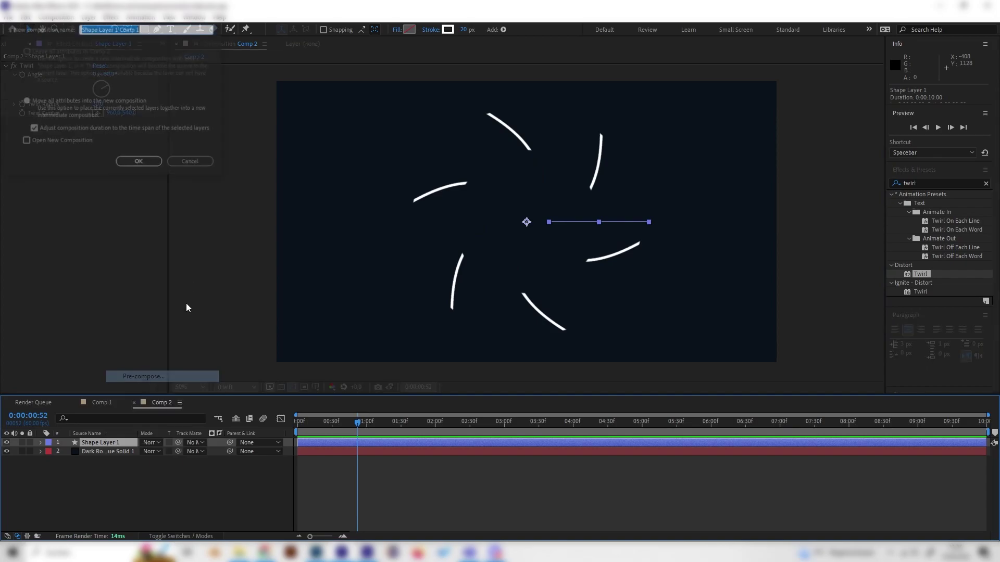
{"action": "left_click", "coordinate": [150, 163]}
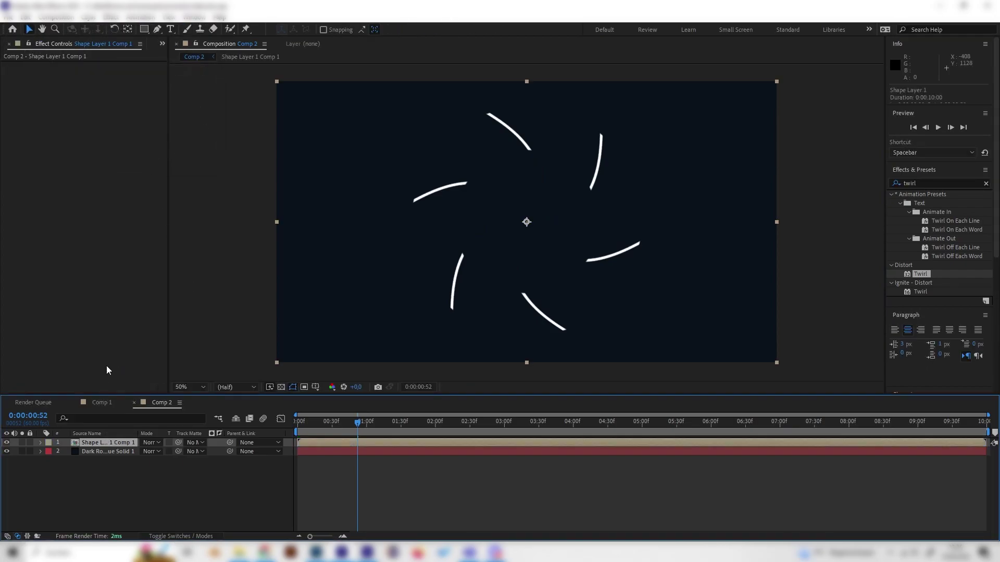
- Duplicate the burst, shrink the copy to 52%, start it slightly later, and preview
{"action": "key", "text": "ctrl+d"}
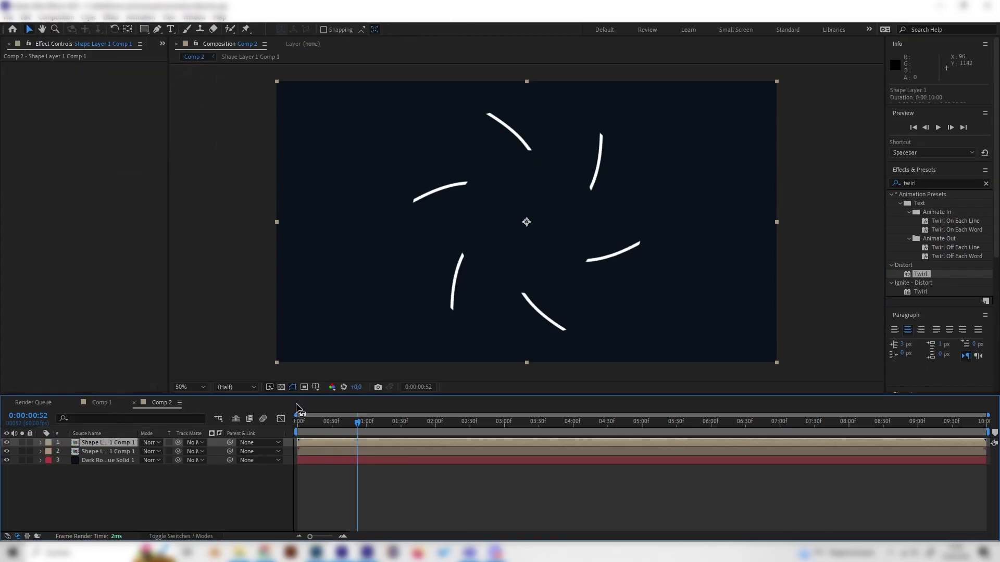
{"action": "key", "text": "s"}
{"action": "left_click_drag", "start_coordinate": [161, 452], "coordinate": [140, 450]}
{"action": "left_click_drag", "start_coordinate": [312, 442], "coordinate": [309, 447]}
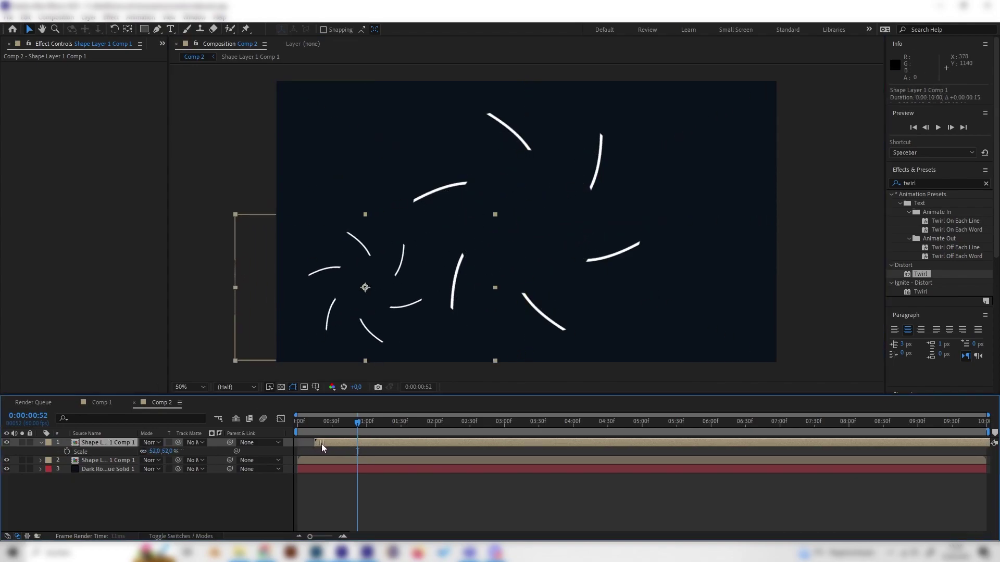
{"action": "left_click", "coordinate": [299, 423]}
{"action": "key", "text": "space"}
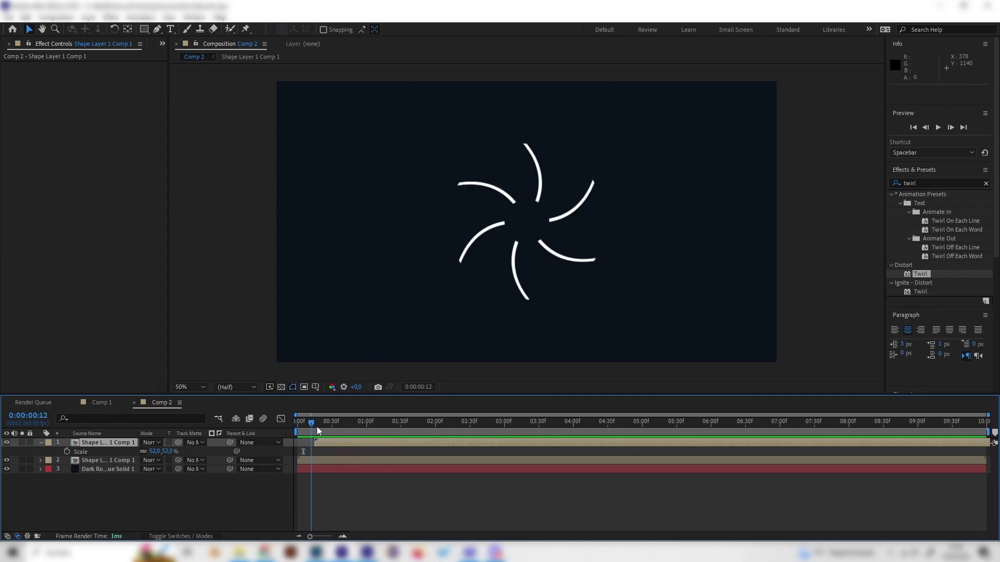
{"action": "key", "text": "space"}
- Add another burst copy in the upper right, enlarged to 91%
{"action": "key", "text": "ctrl+d"}
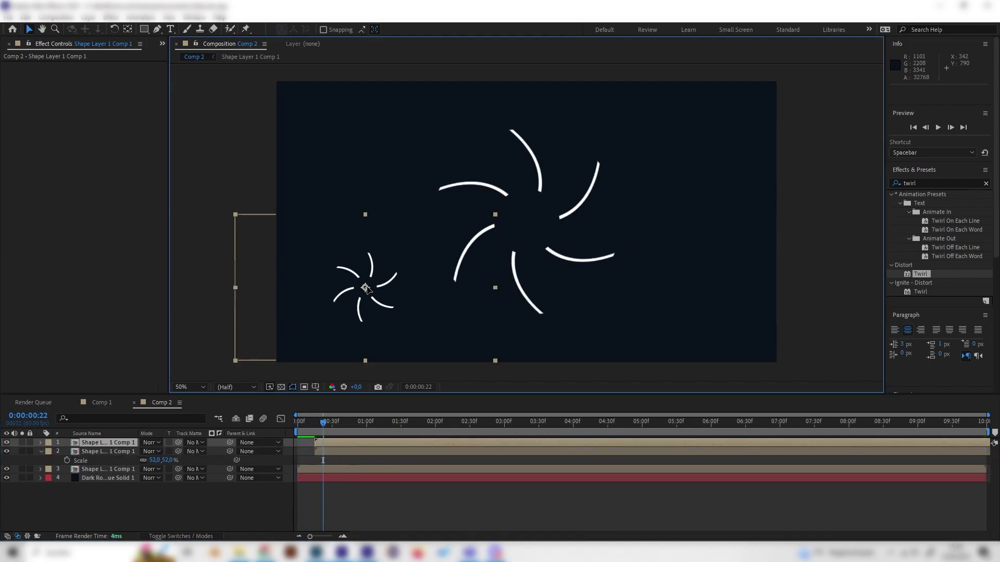
{"action": "left_click_drag", "start_coordinate": [381, 289], "coordinate": [711, 169]}
{"action": "key", "text": "s"}
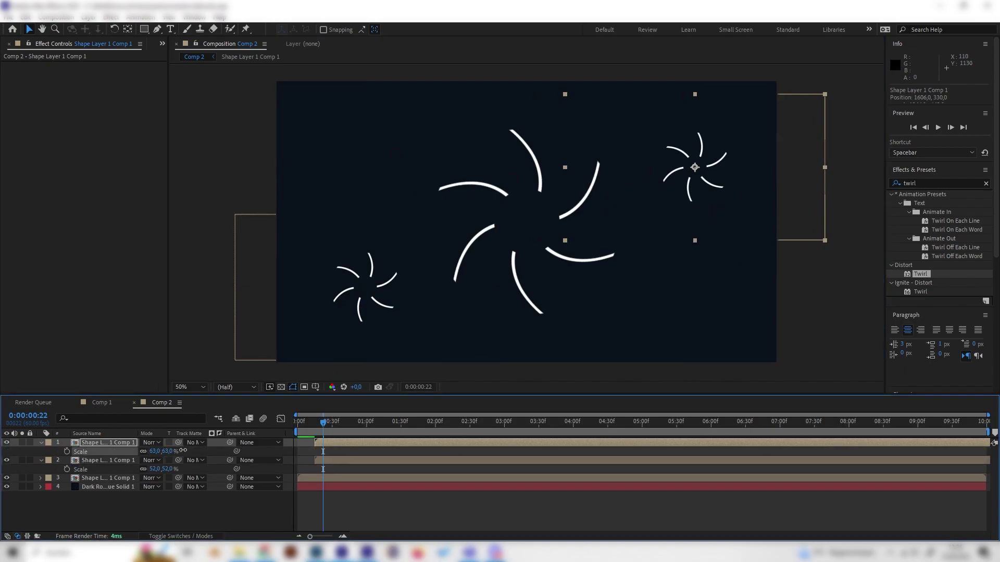
{"action": "left_click_drag", "start_coordinate": [156, 451], "coordinate": [185, 446]}
- Add a lower-right burst copy, delay the layers a few frames, and preview
{"action": "key", "text": "ctrl+d"}
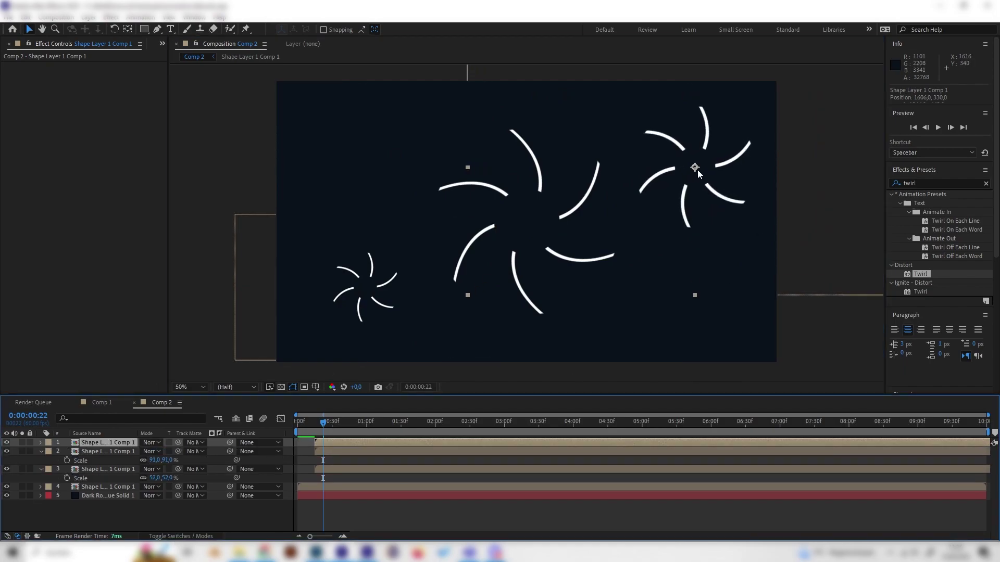
{"action": "left_click_drag", "start_coordinate": [697, 174], "coordinate": [684, 292]}
{"action": "left_click_drag", "start_coordinate": [348, 443], "coordinate": [378, 452]}
{"action": "key", "text": "space"}
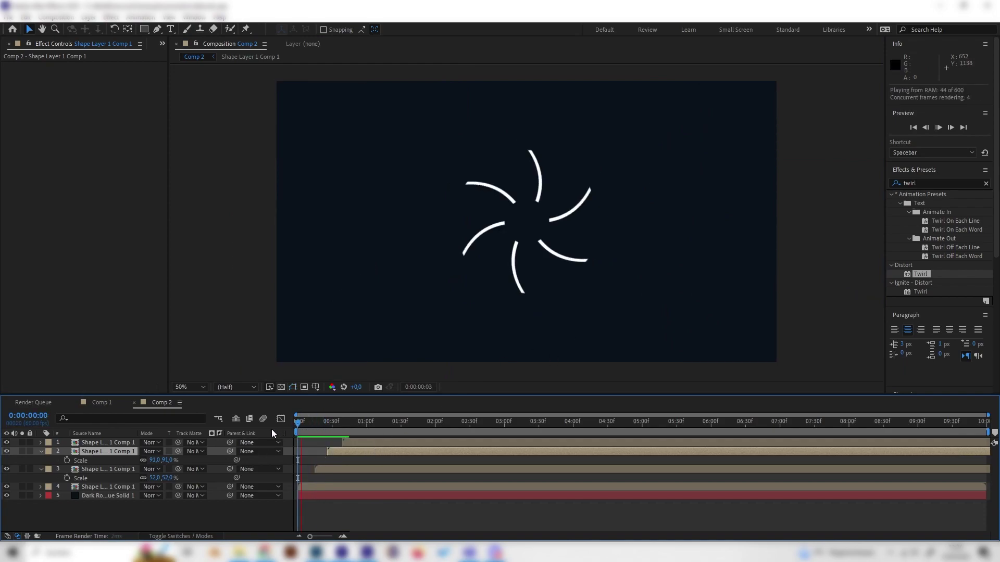
{"action": "left_click", "coordinate": [365, 442]}
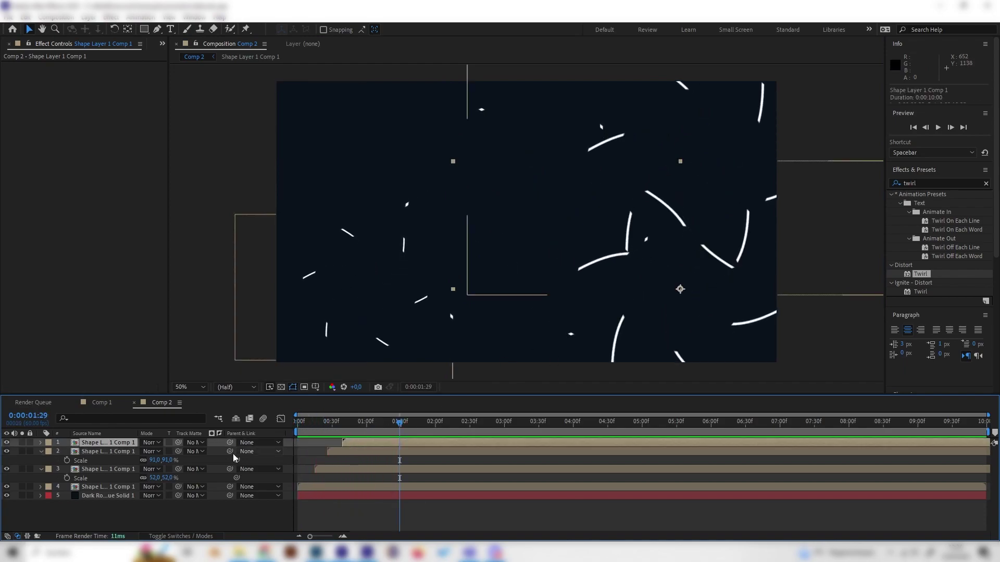
- Set the top burst's scale to 44% and enter 55 for the second layer's scale
{"action": "type", "text": "s44"}
{"action": "key", "text": "Return"}
{"action": "left_click", "coordinate": [192, 519]}
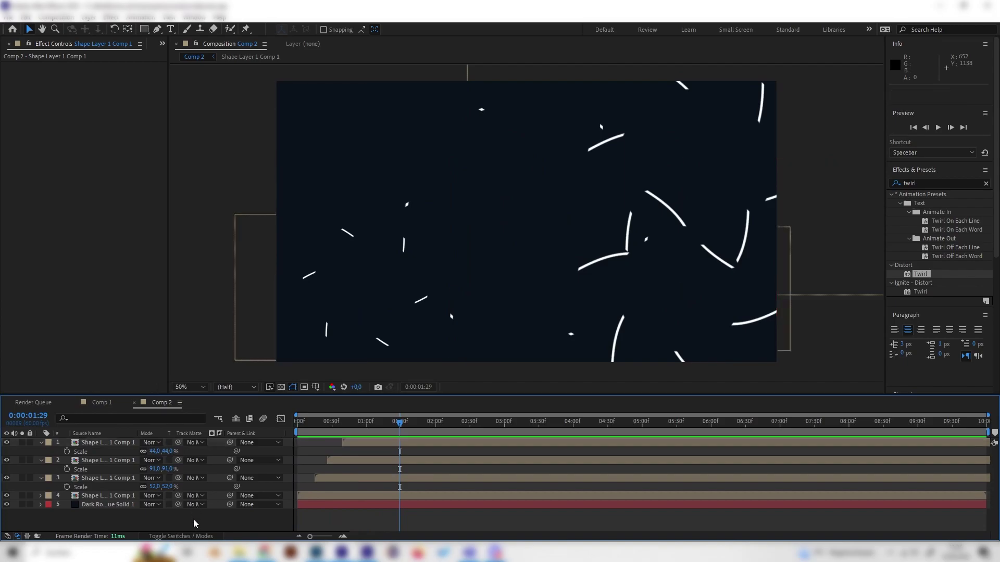
{"action": "left_click", "coordinate": [134, 465]}
{"action": "type", "text": "55"}
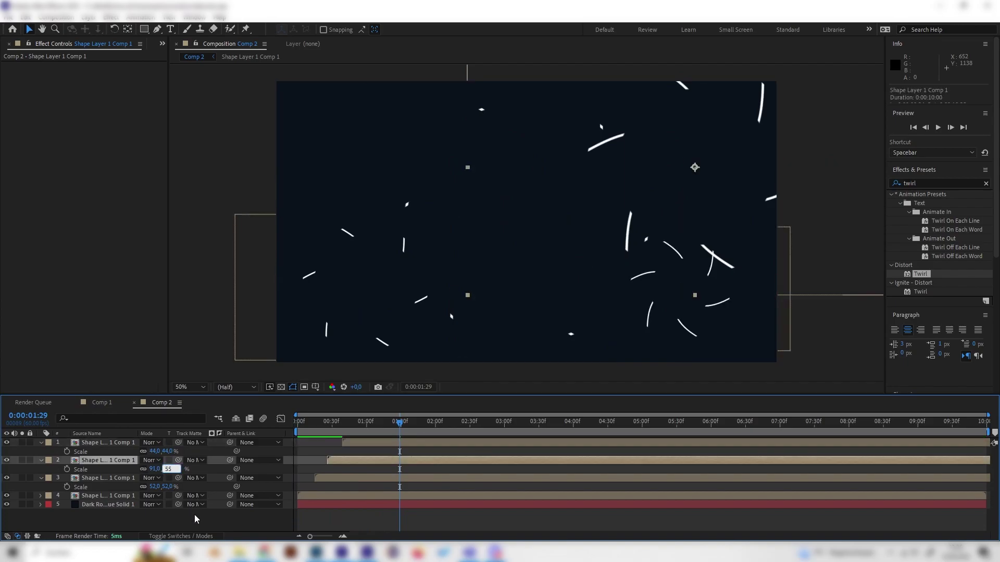